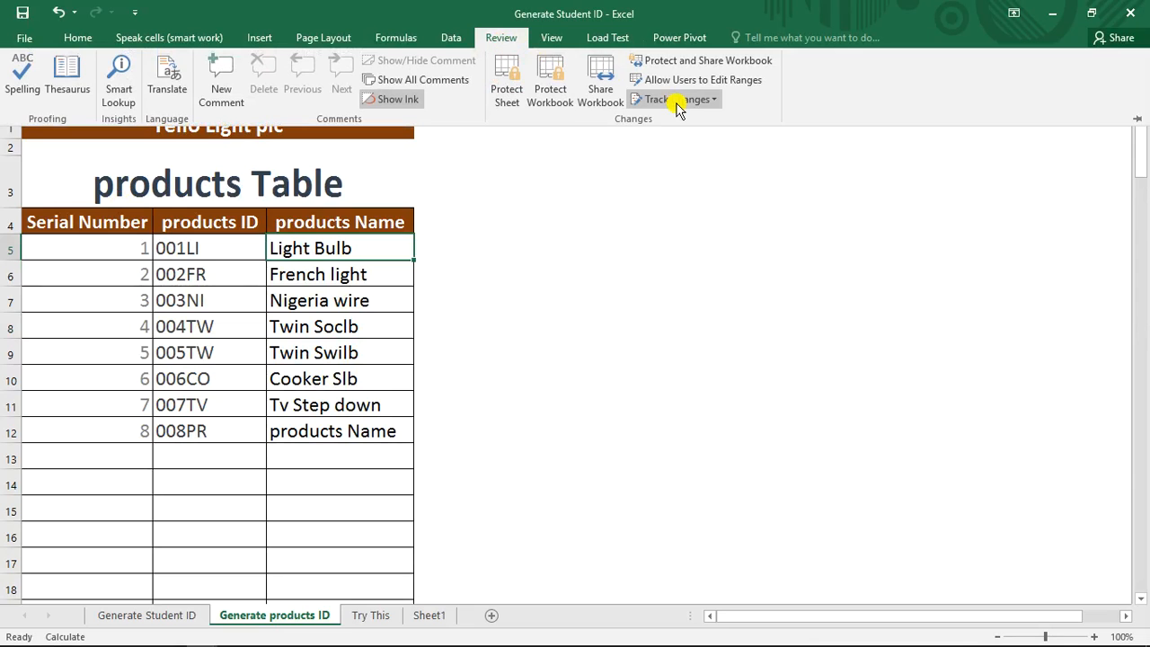
- Turn on change tracking while editing in the Highlight Changes settings, with the When filter set to All
{"action": "left_click", "coordinate": [686, 101]}
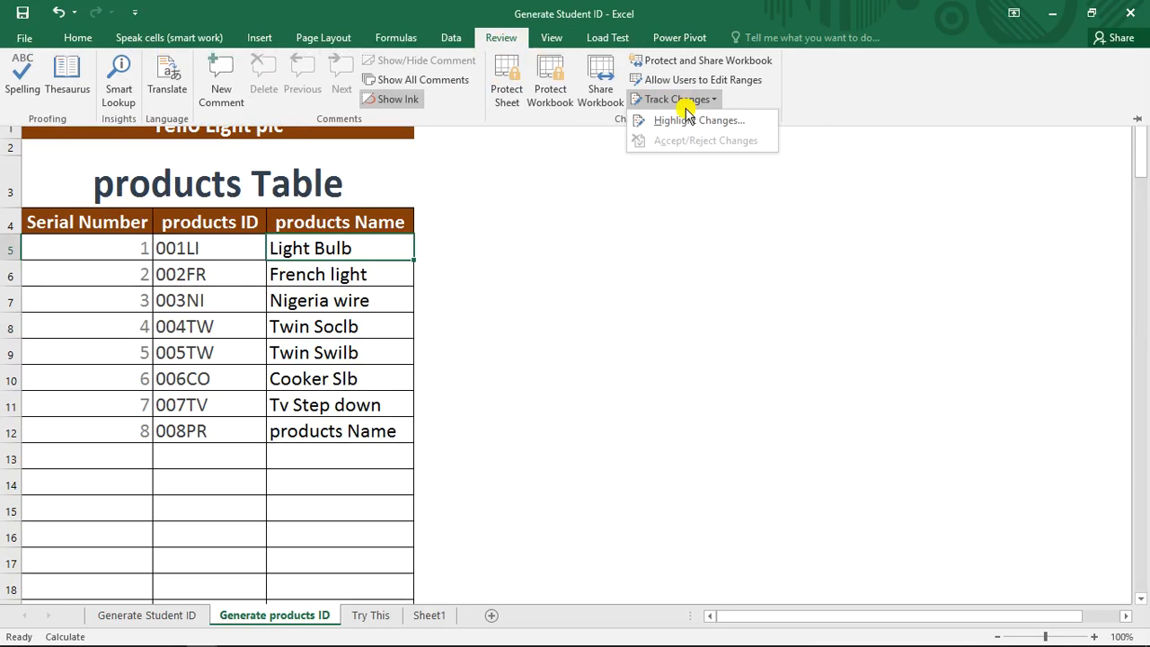
{"action": "left_click", "coordinate": [680, 119]}
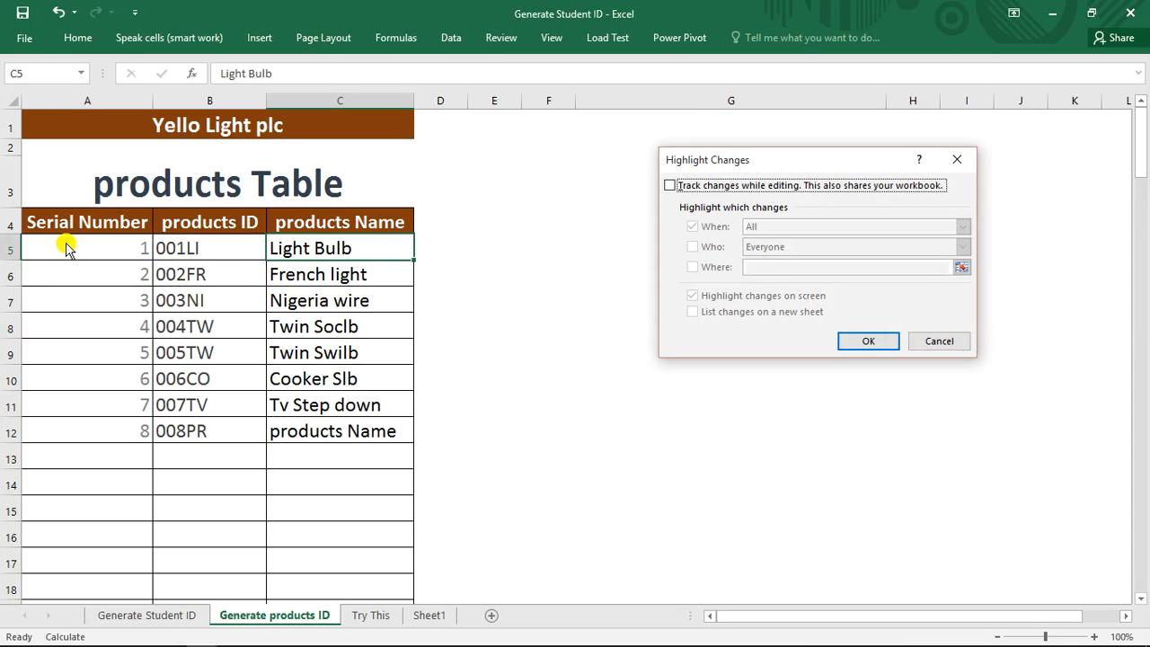
{"action": "left_click", "coordinate": [669, 185]}
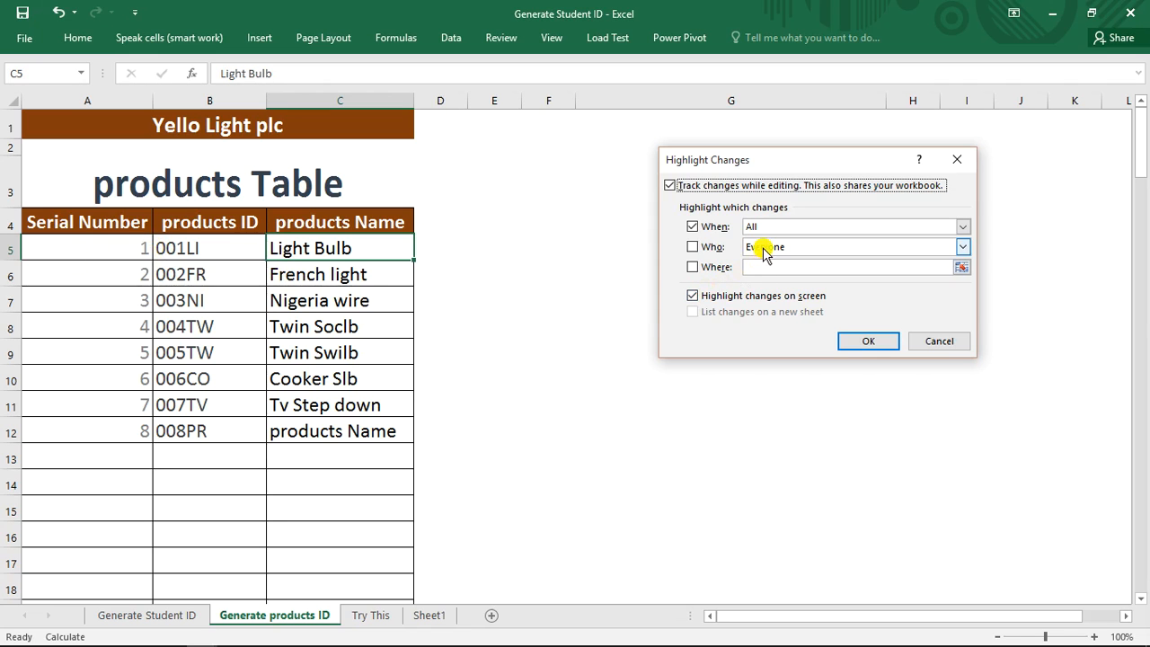
{"action": "left_click", "coordinate": [669, 186]}
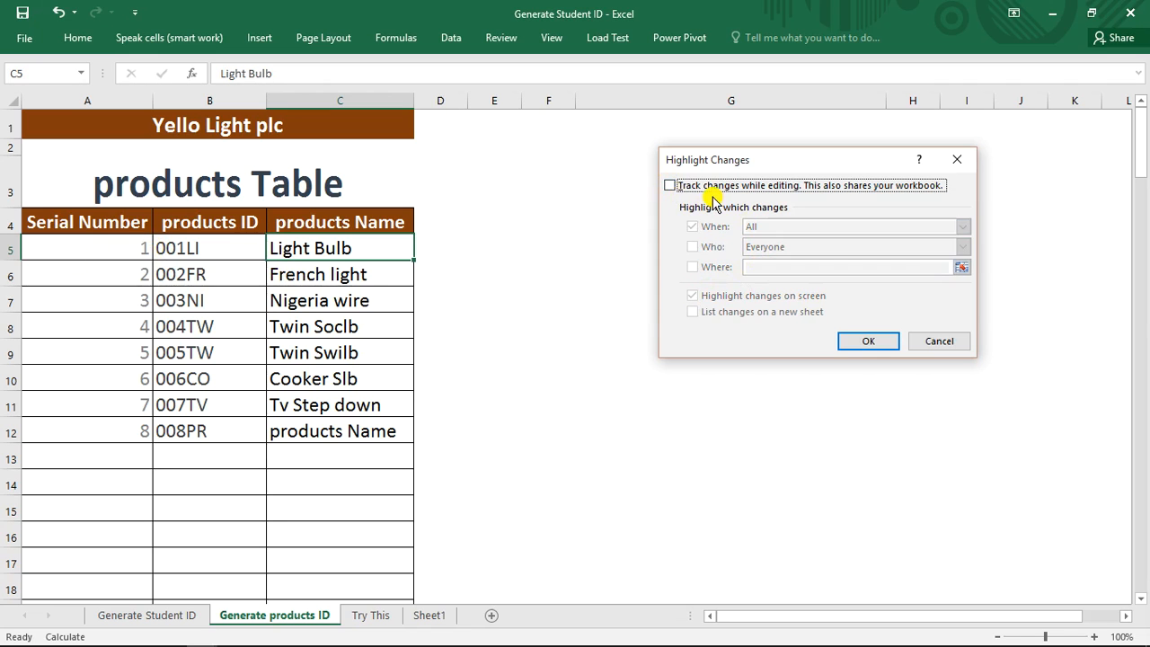
{"action": "left_click", "coordinate": [670, 185]}
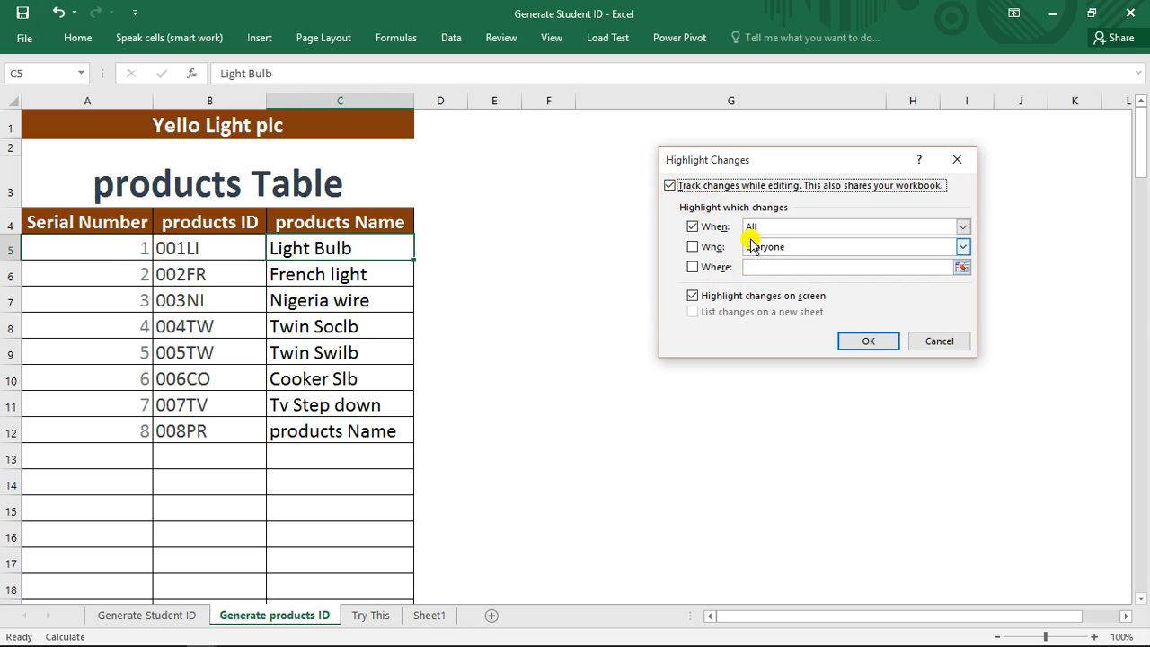
{"action": "left_click", "coordinate": [962, 227]}
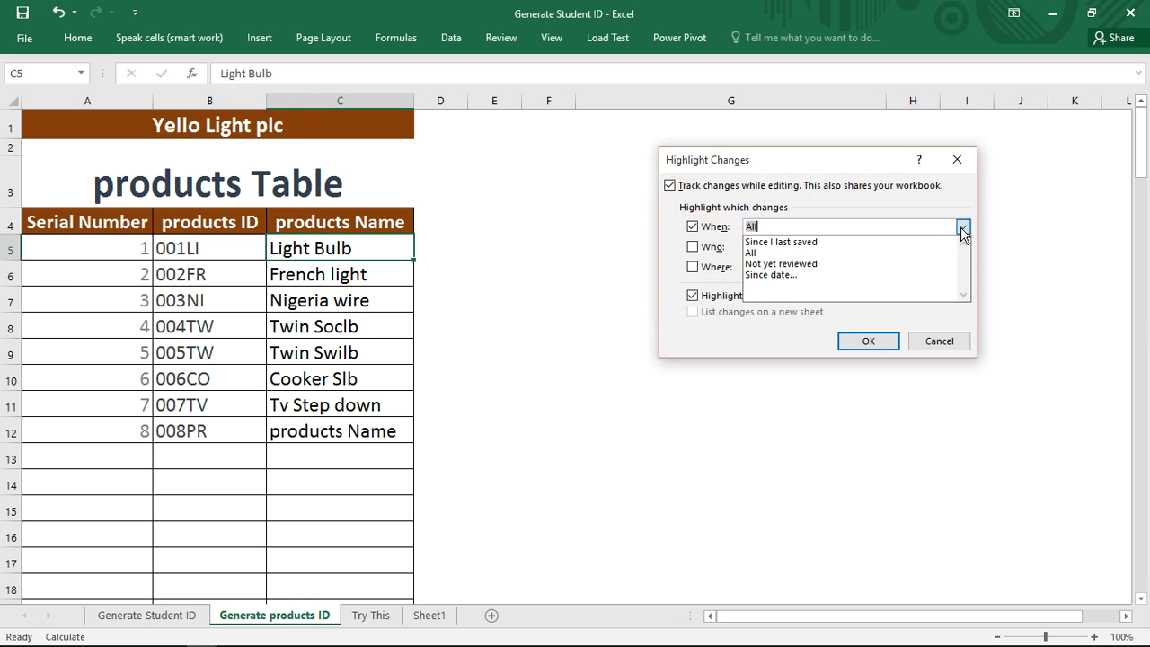
{"action": "left_click", "coordinate": [768, 253]}
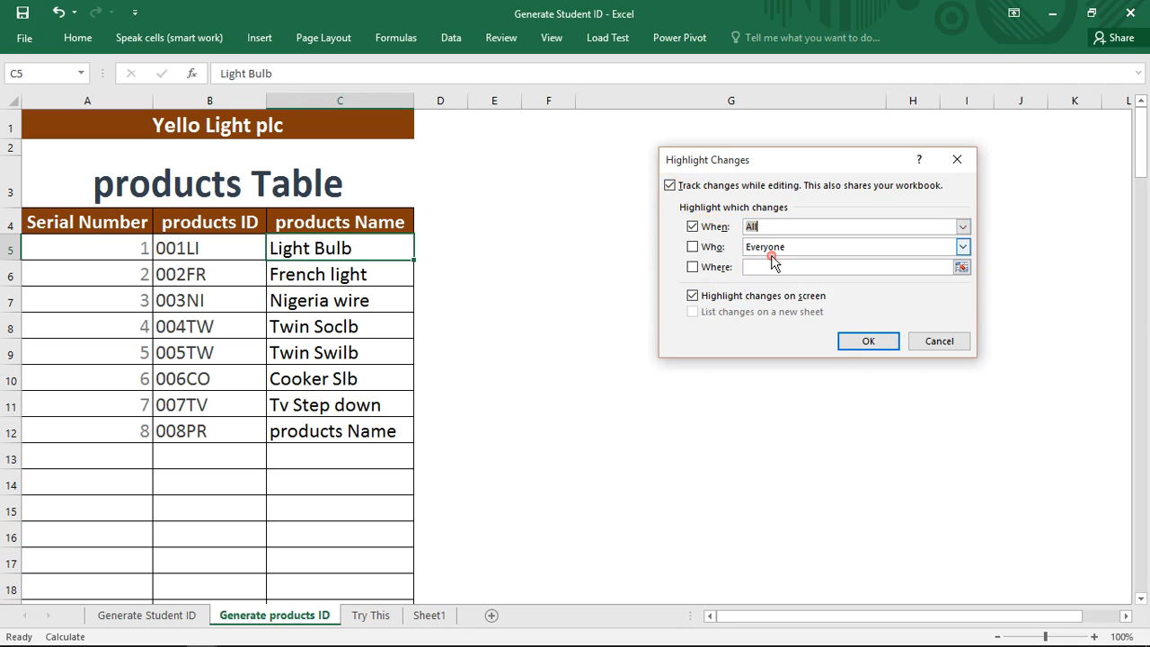
{"action": "left_click", "coordinate": [962, 248]}
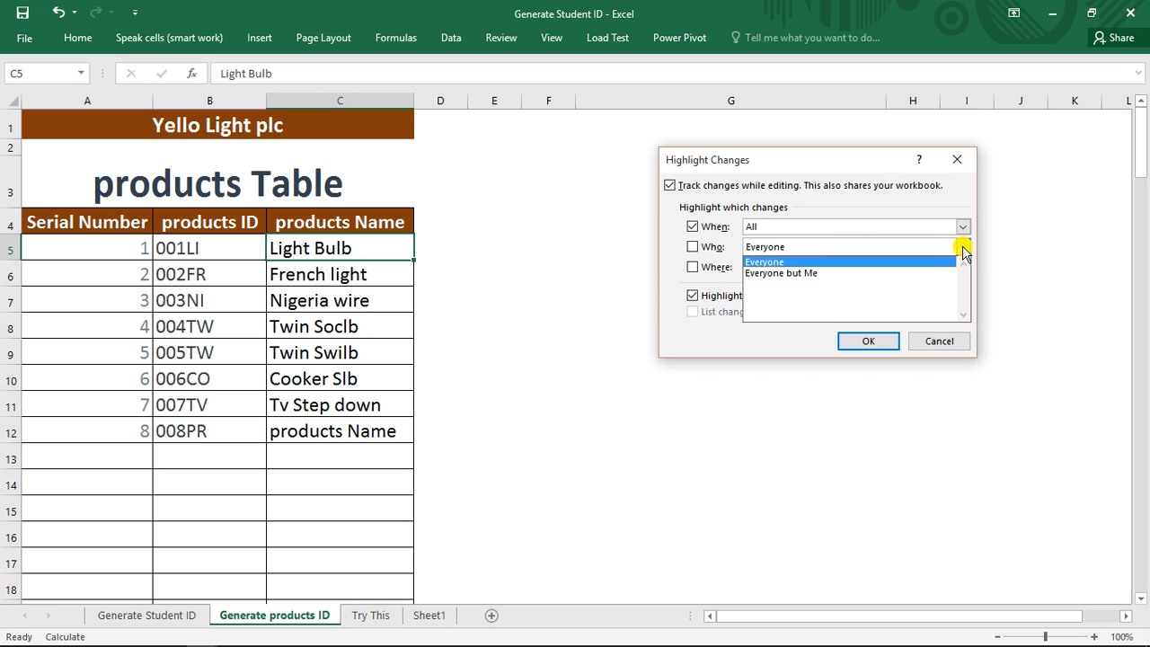
{"action": "left_click", "coordinate": [962, 253]}
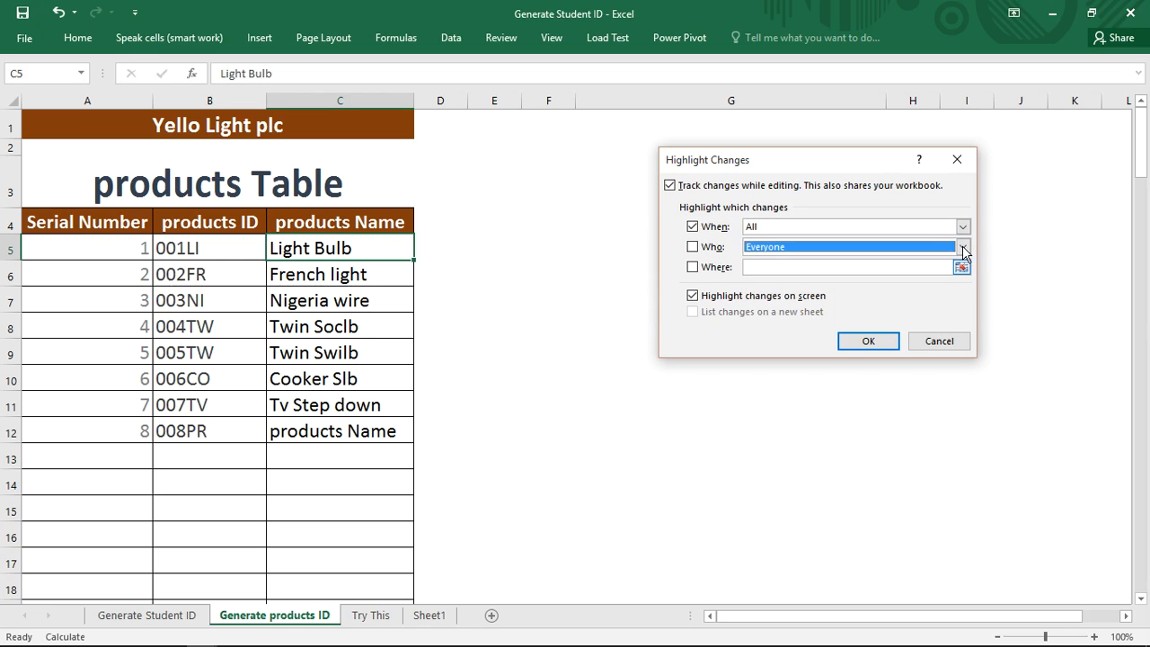
- Restrict the highlighted changes to the range $A$4:$C$18, apply the settings and agree to save the workbook
{"action": "left_click", "coordinate": [782, 267]}
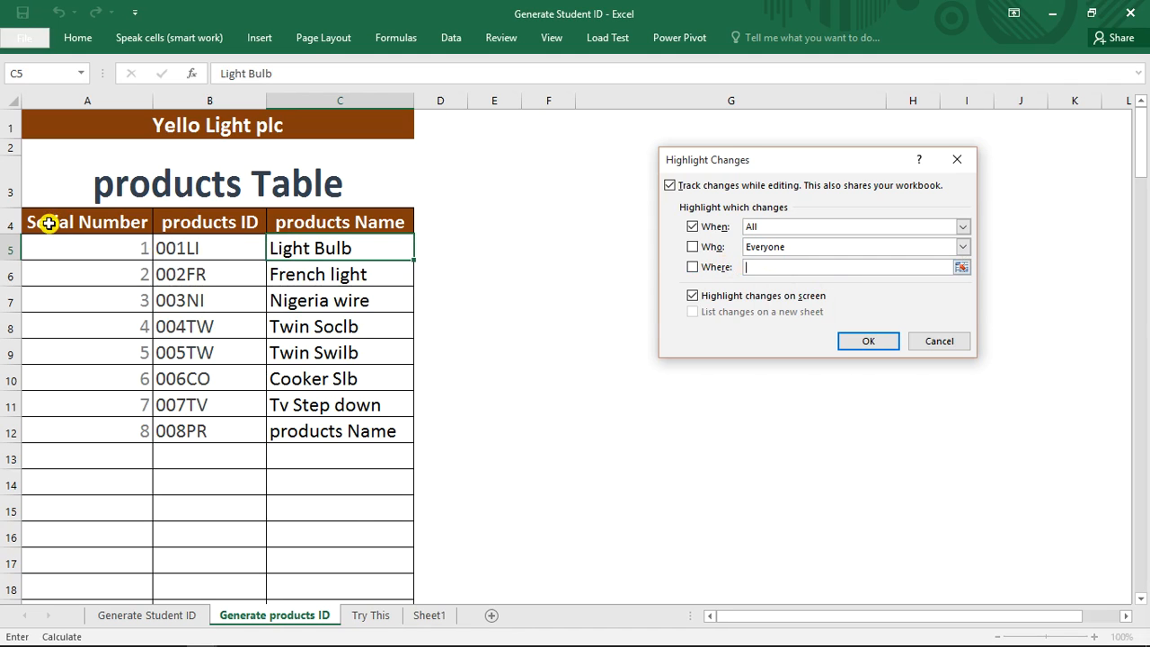
{"action": "left_click_drag", "start_coordinate": [43, 223], "coordinate": [372, 588]}
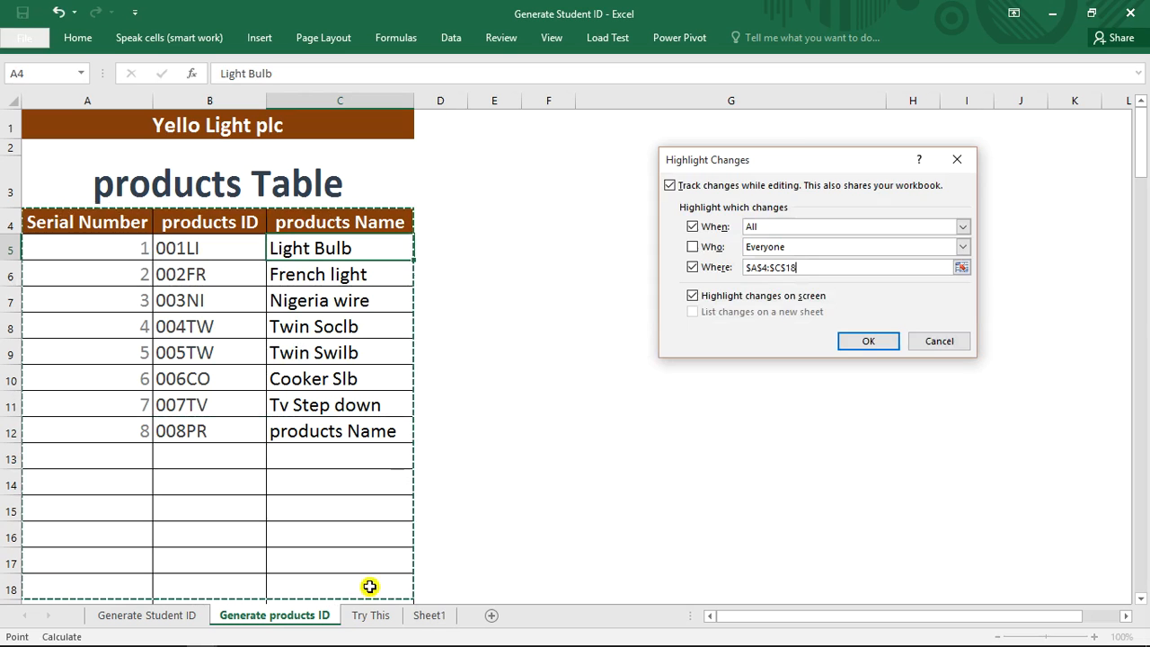
{"action": "left_click", "coordinate": [878, 340]}
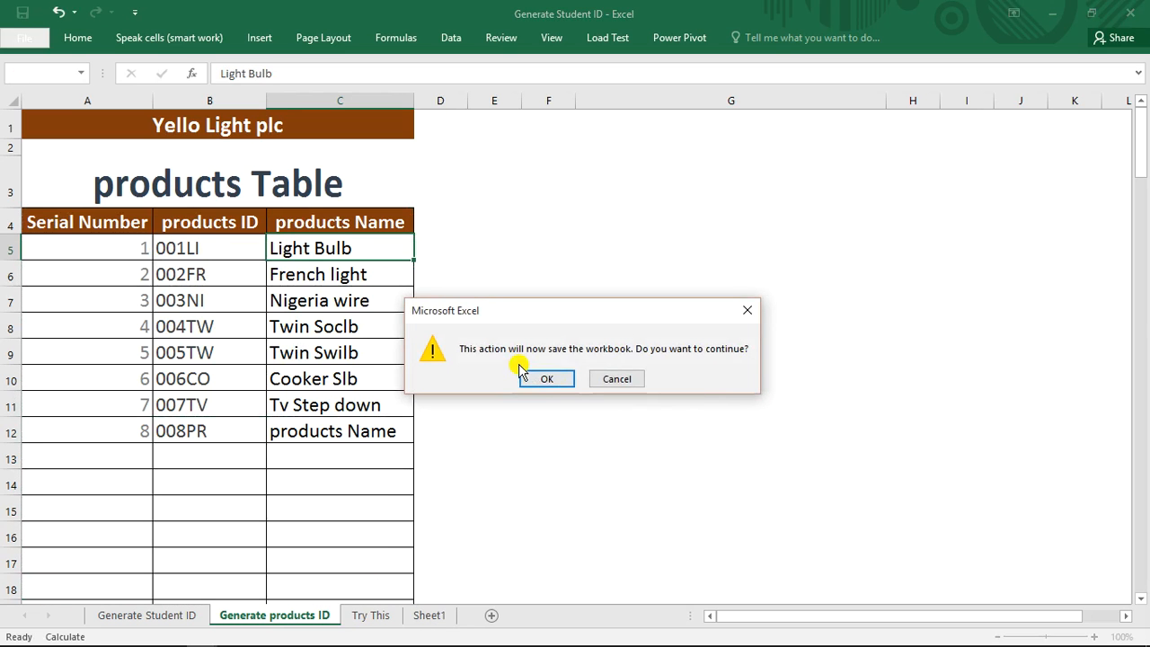
{"action": "left_click", "coordinate": [521, 376]}
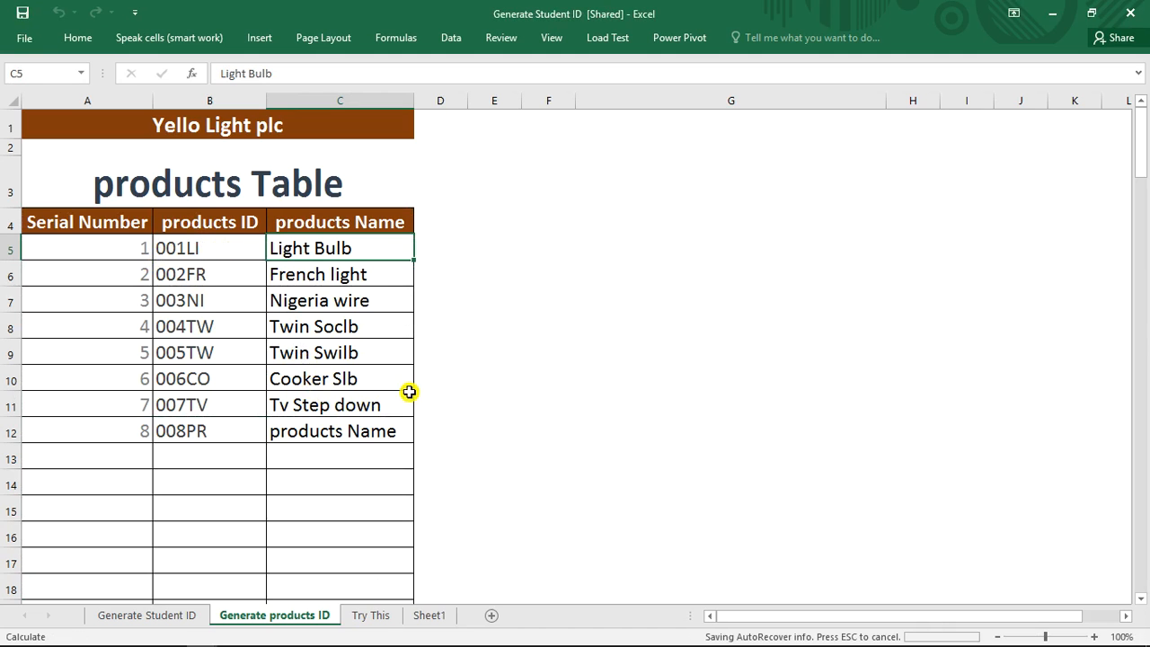
- Examine the product IDs and product names in rows 5 to 12 and the formula behind the IDs
{"action": "left_click", "coordinate": [640, 251]}
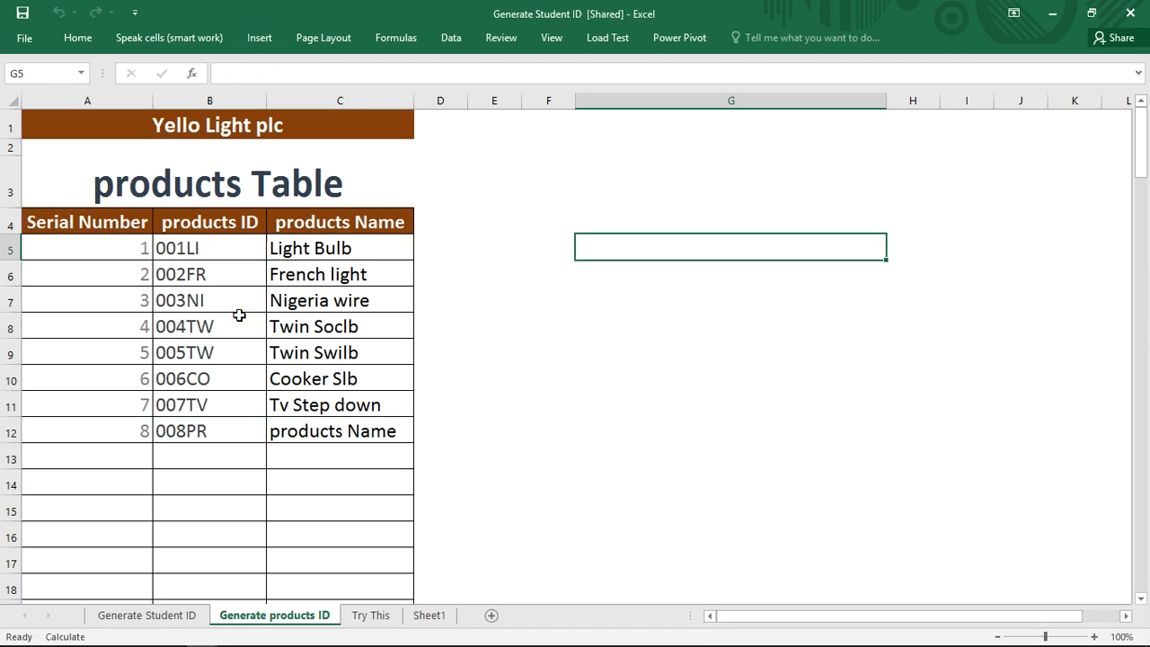
{"action": "left_click", "coordinate": [237, 323]}
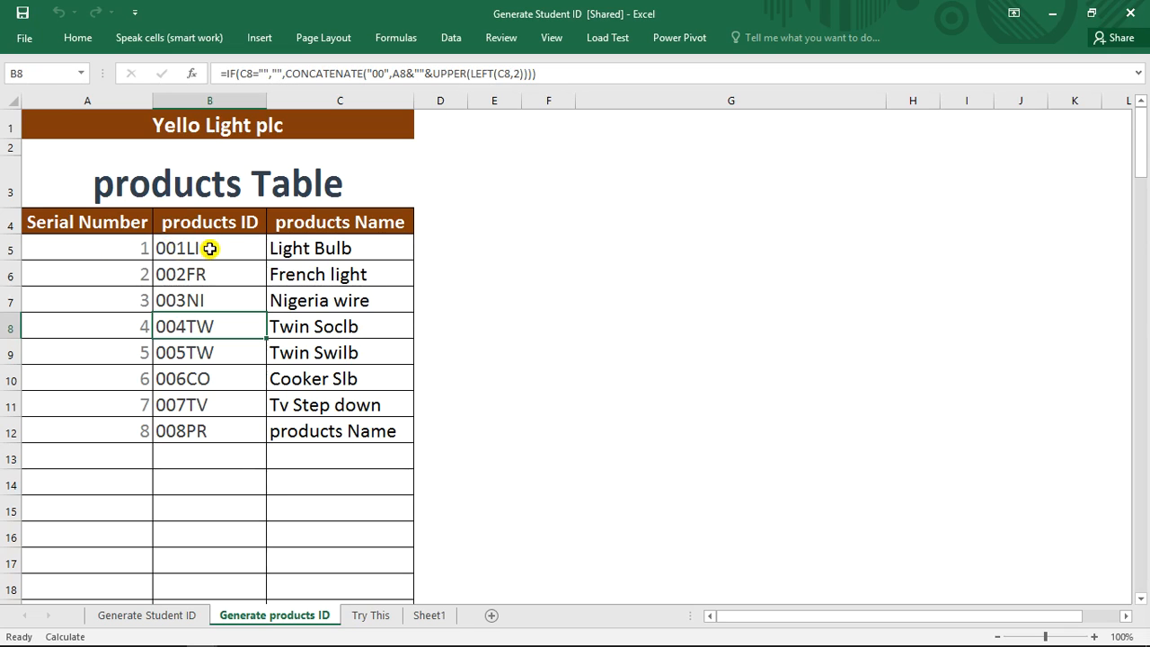
{"action": "left_click_drag", "start_coordinate": [315, 248], "coordinate": [328, 422]}
{"action": "left_click", "coordinate": [299, 459]}
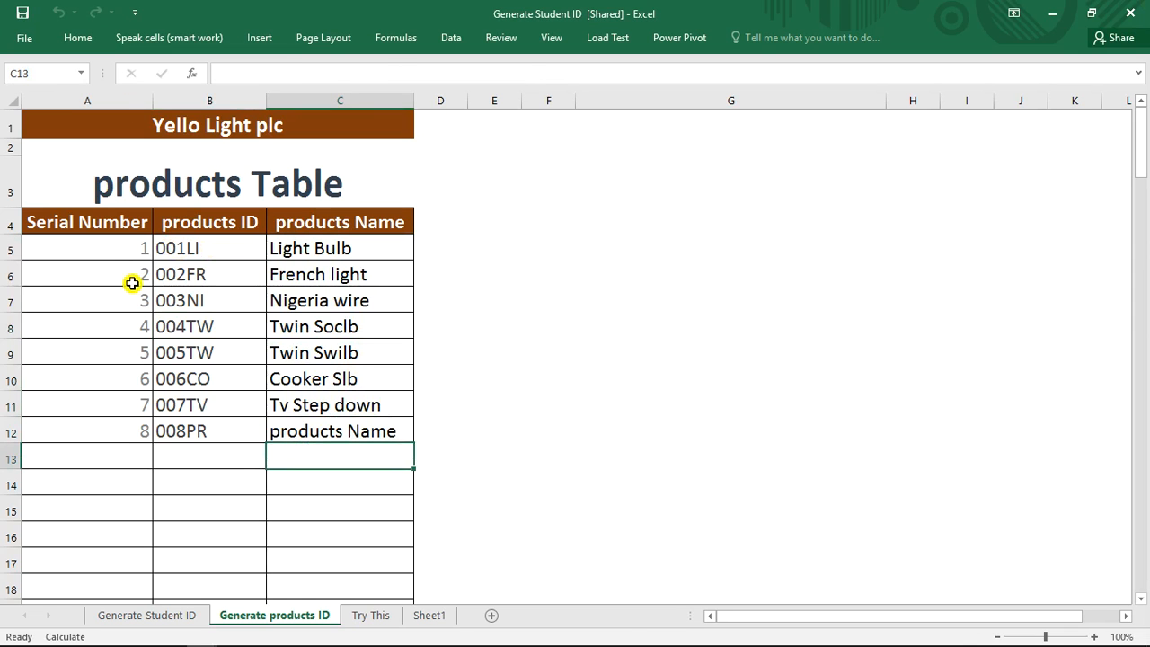
{"action": "left_click", "coordinate": [193, 251]}
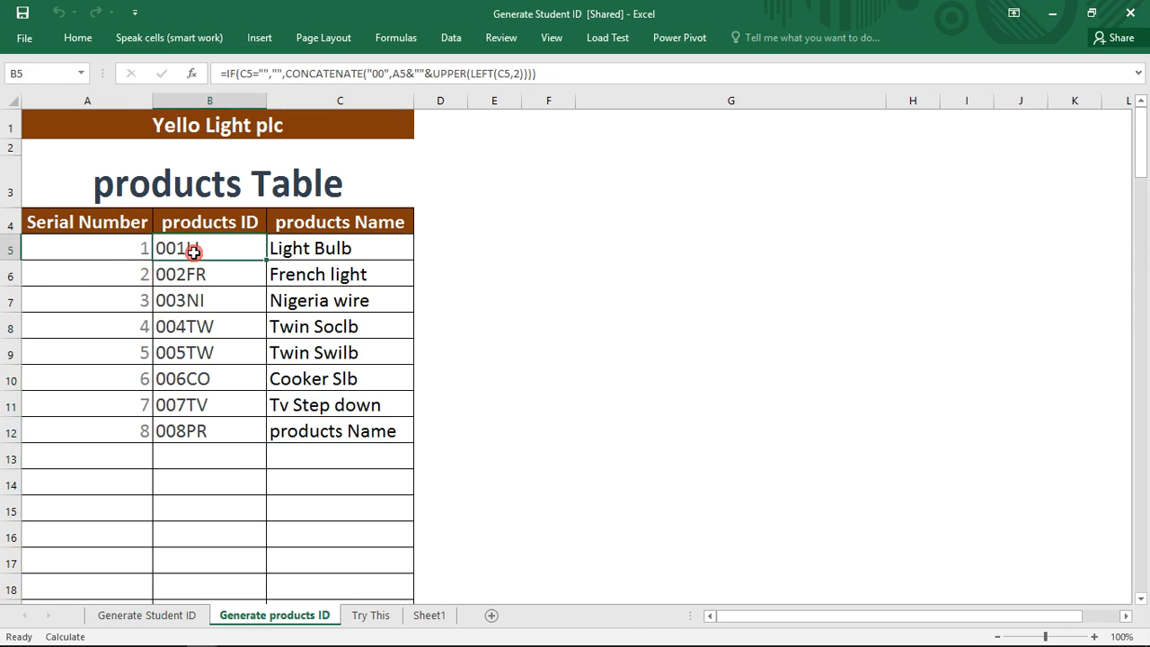
{"action": "left_click", "coordinate": [321, 454]}
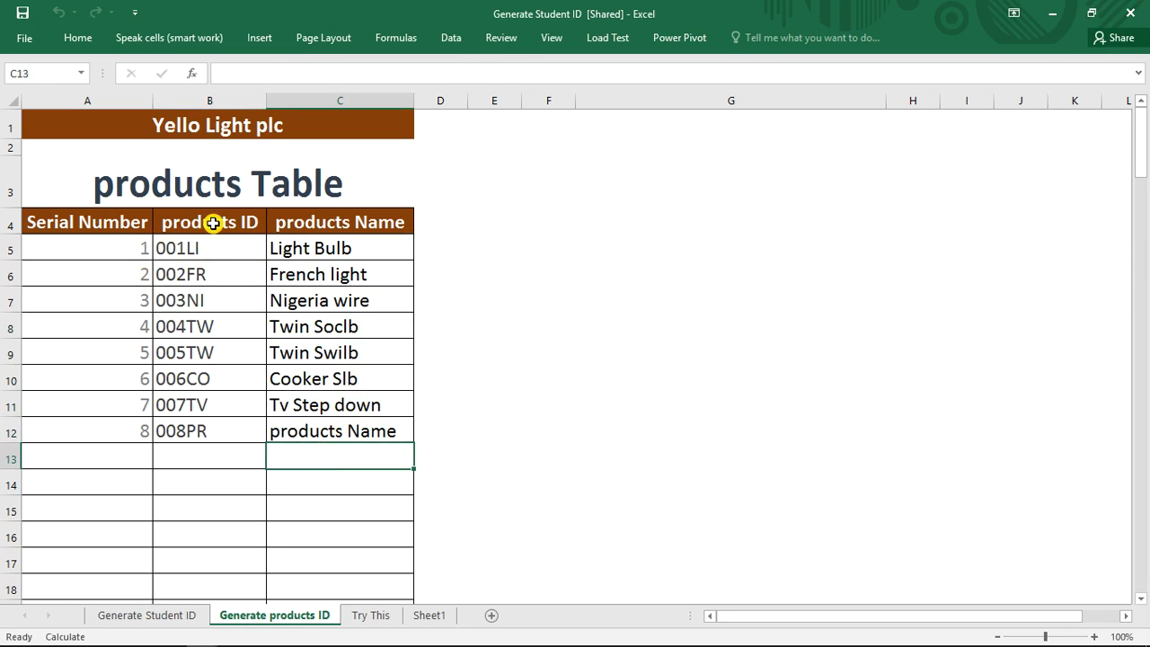
{"action": "left_click_drag", "start_coordinate": [191, 249], "coordinate": [197, 430]}
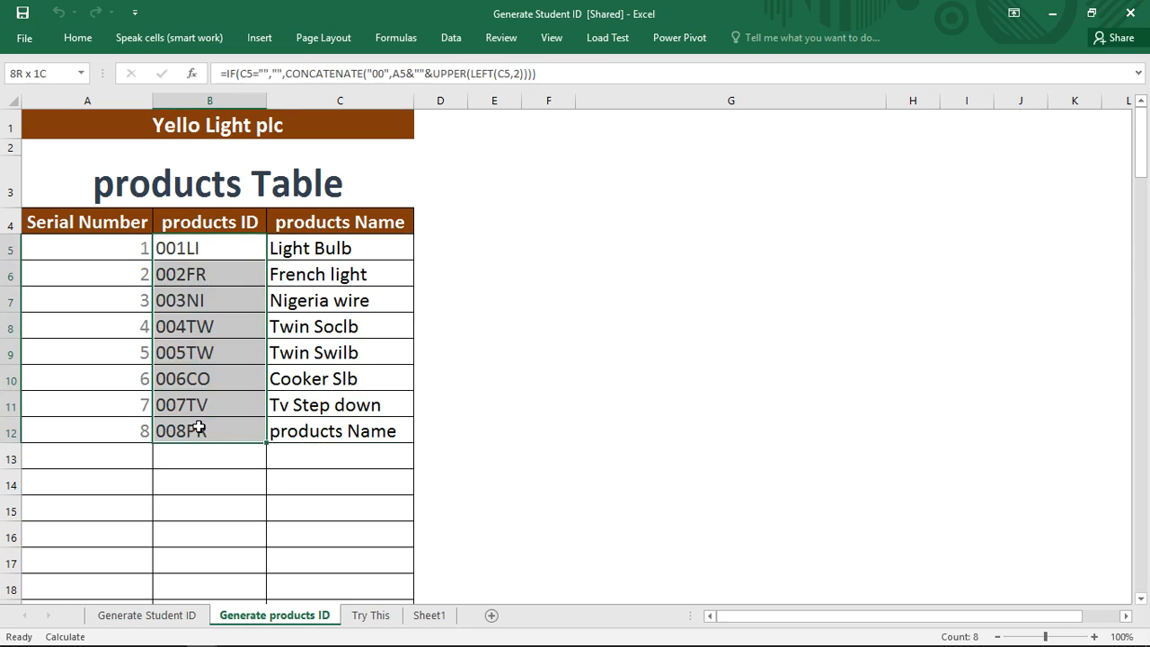
- Add "new product" as a product name in C13 and check its product ID in B13
{"action": "left_click", "coordinate": [297, 454]}
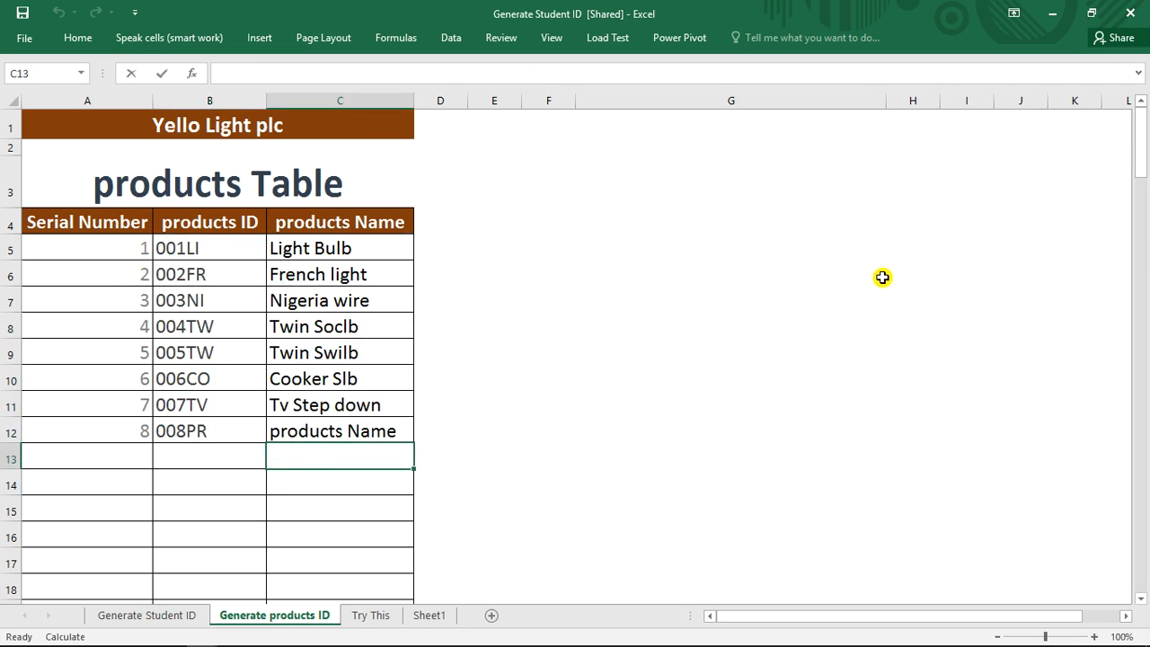
{"action": "type", "text": "new product"}
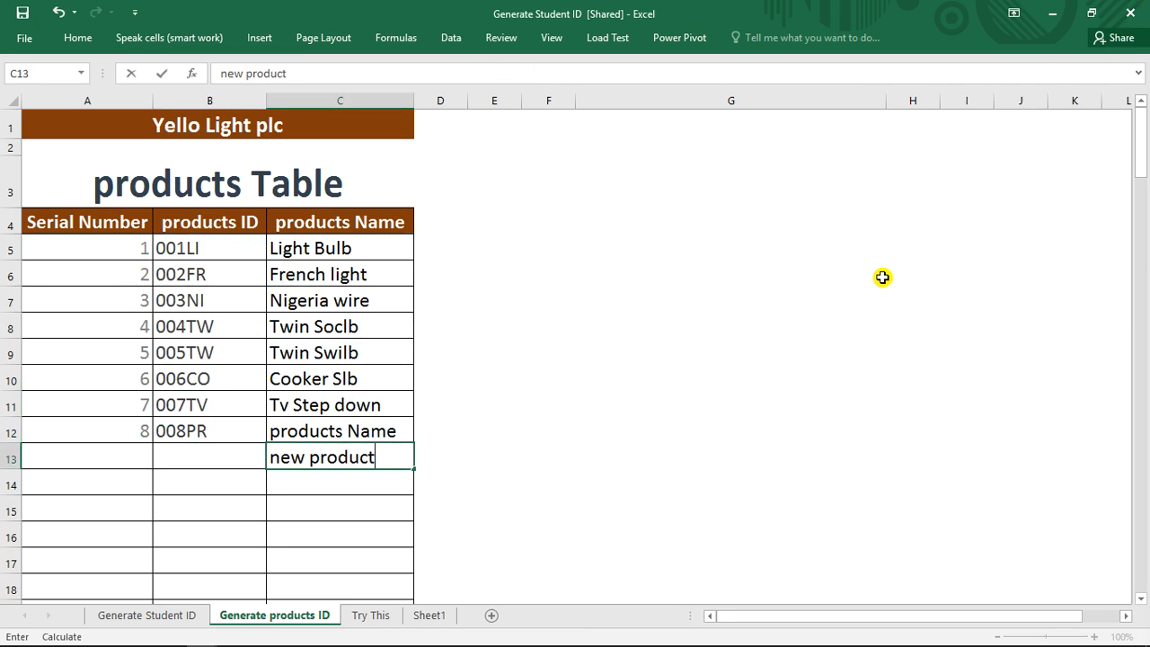
{"action": "key", "text": "Return"}
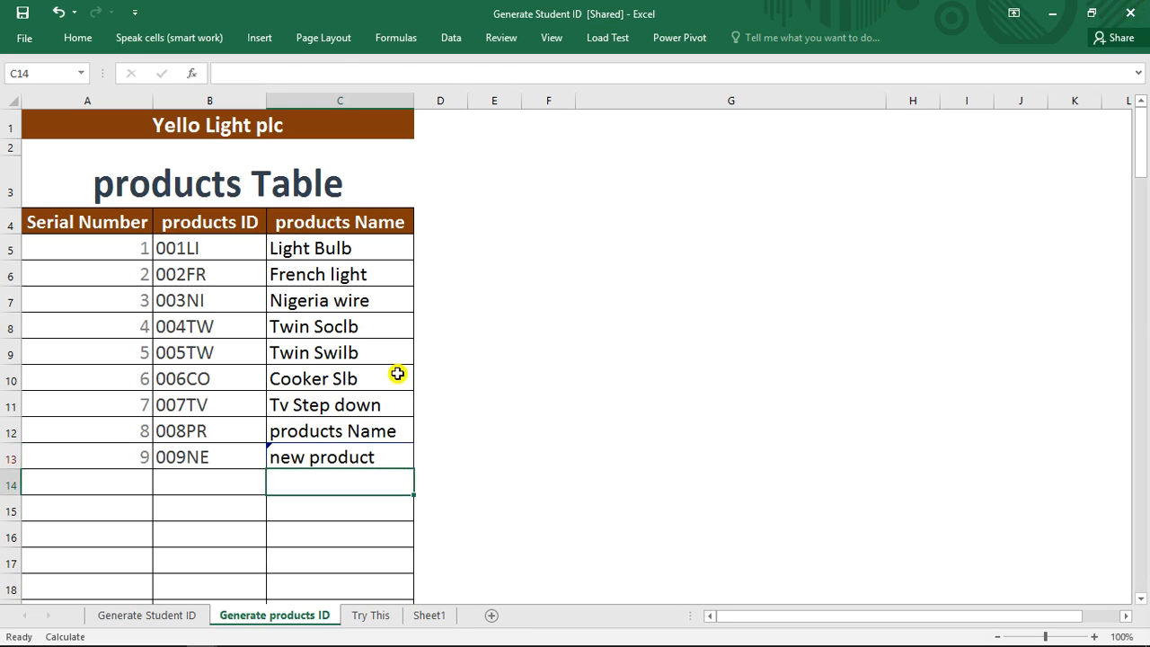
{"action": "left_click", "coordinate": [202, 458]}
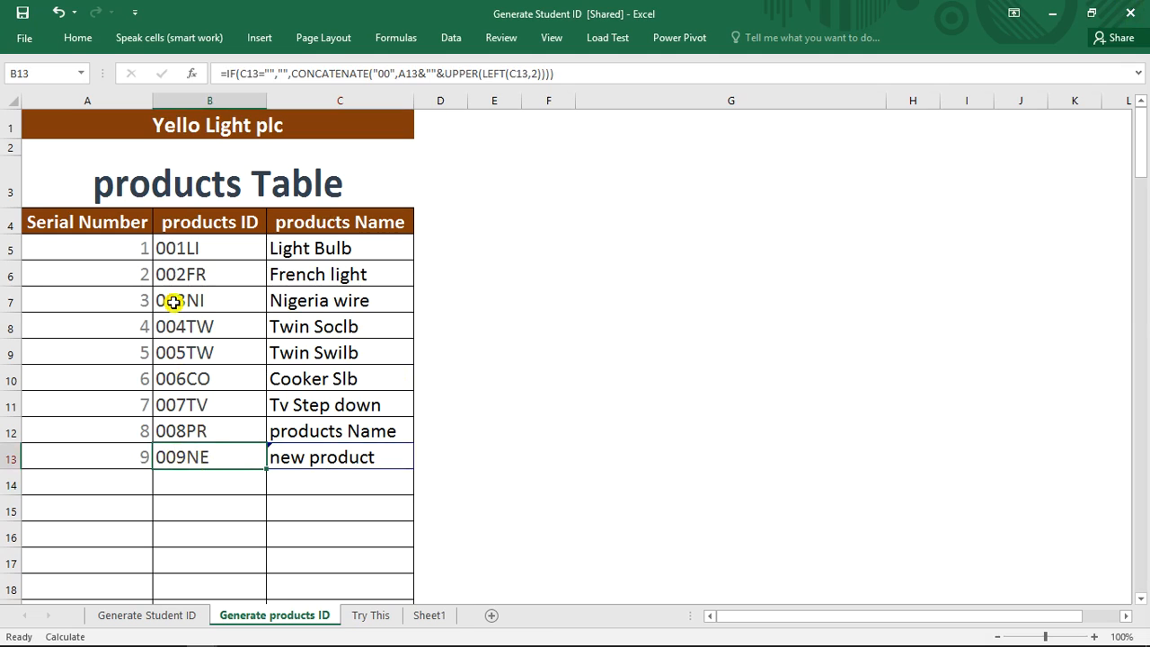
- Change the CONCATENATE prefix in the B5 product ID formula to "Yl00" and fill the formula down to B9
{"action": "left_click", "coordinate": [182, 253]}
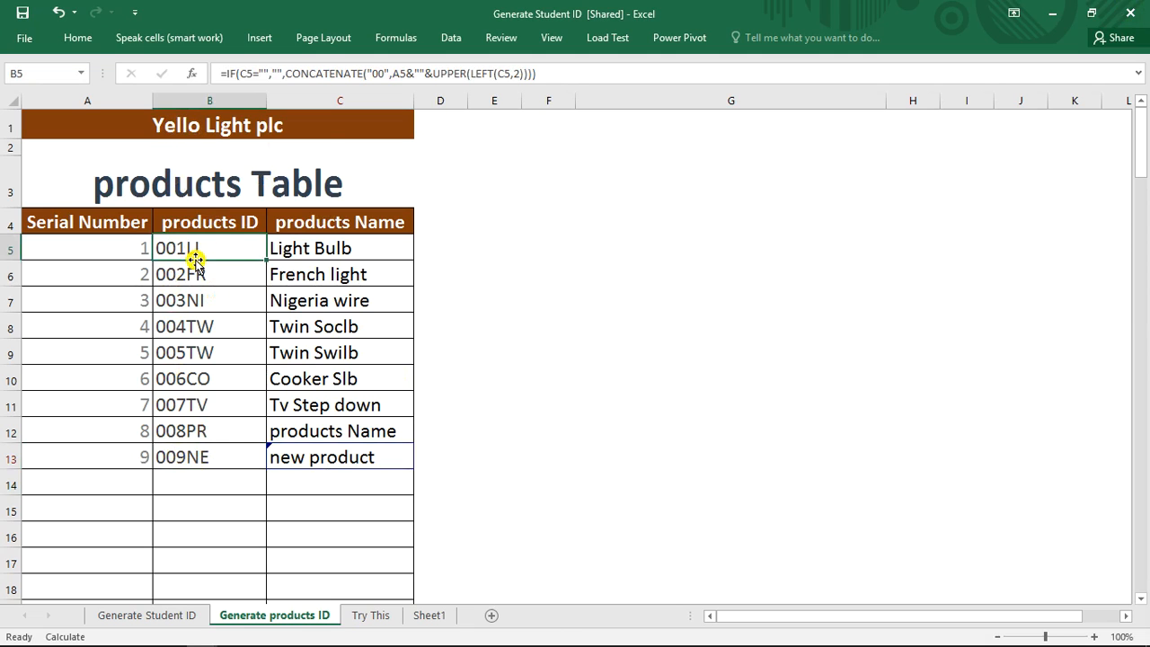
{"action": "left_click", "coordinate": [372, 73]}
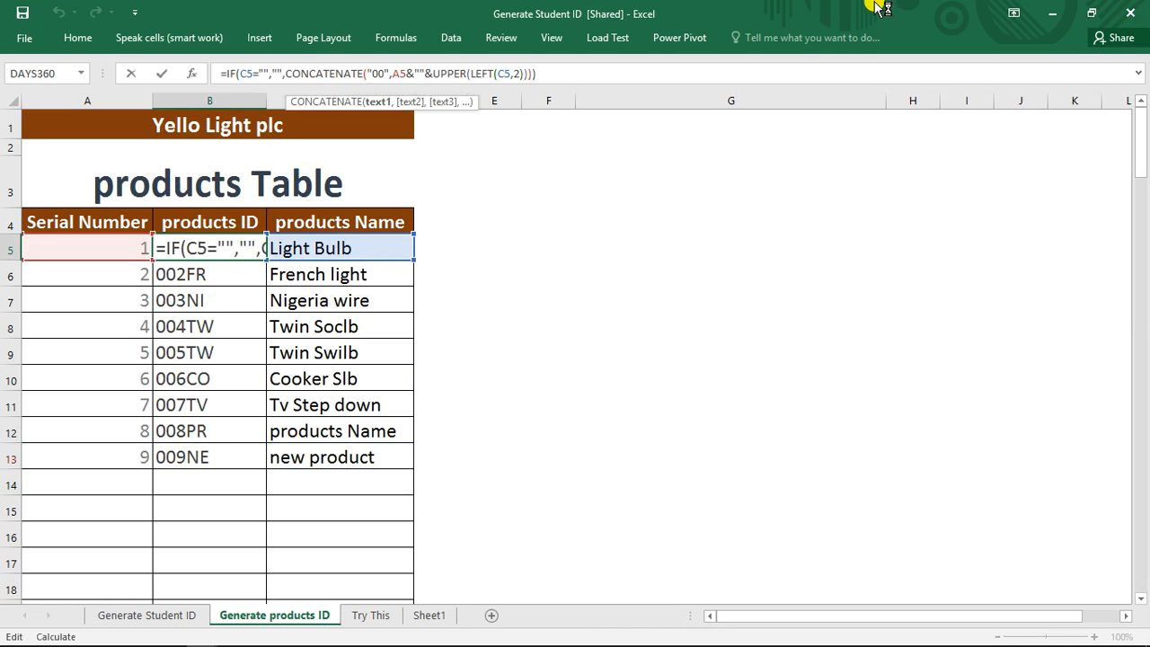
{"action": "type", "text": "Y"}
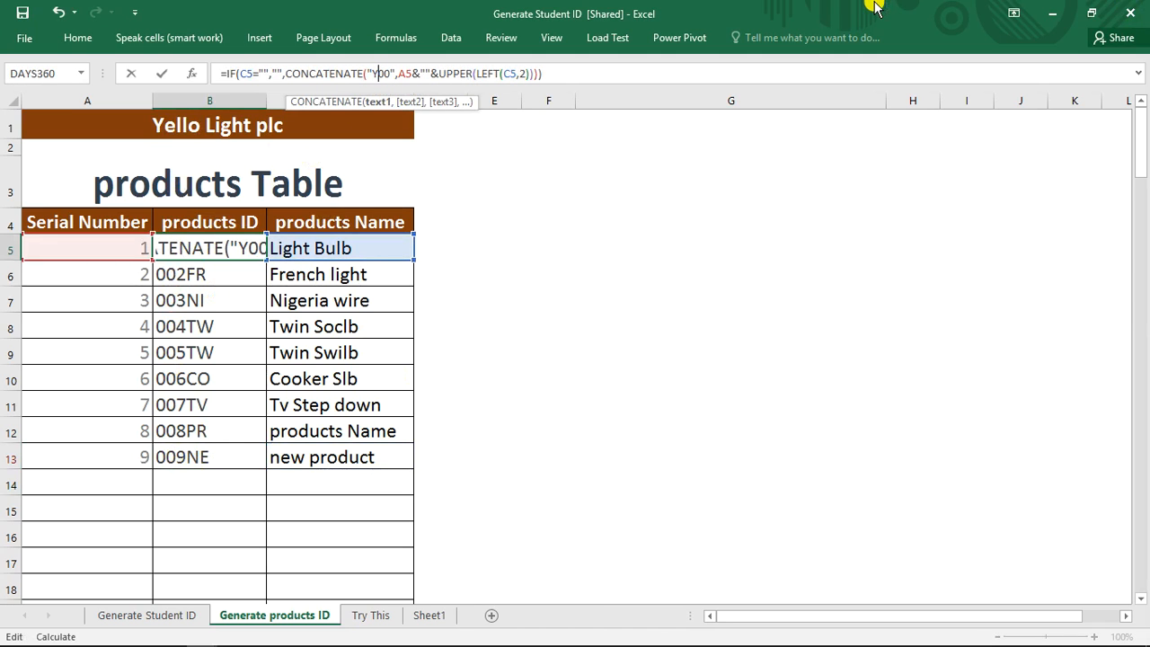
{"action": "type", "text": "l"}
{"action": "key", "text": "Return"}
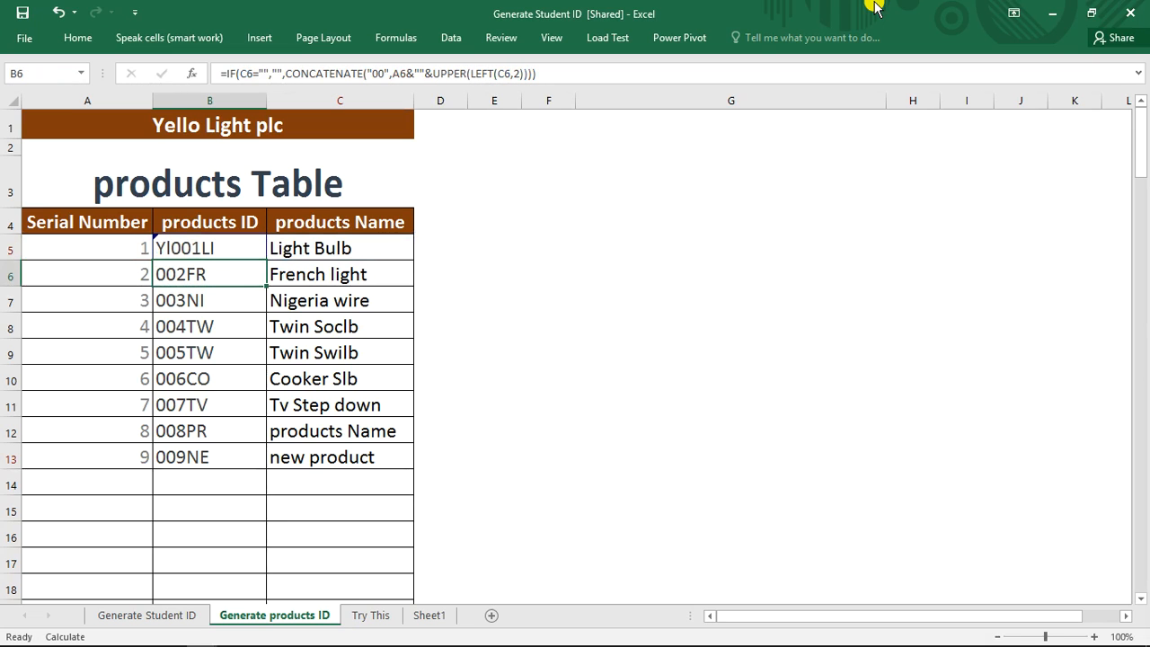
{"action": "left_click", "coordinate": [209, 244]}
{"action": "left_click_drag", "start_coordinate": [270, 259], "coordinate": [262, 353]}
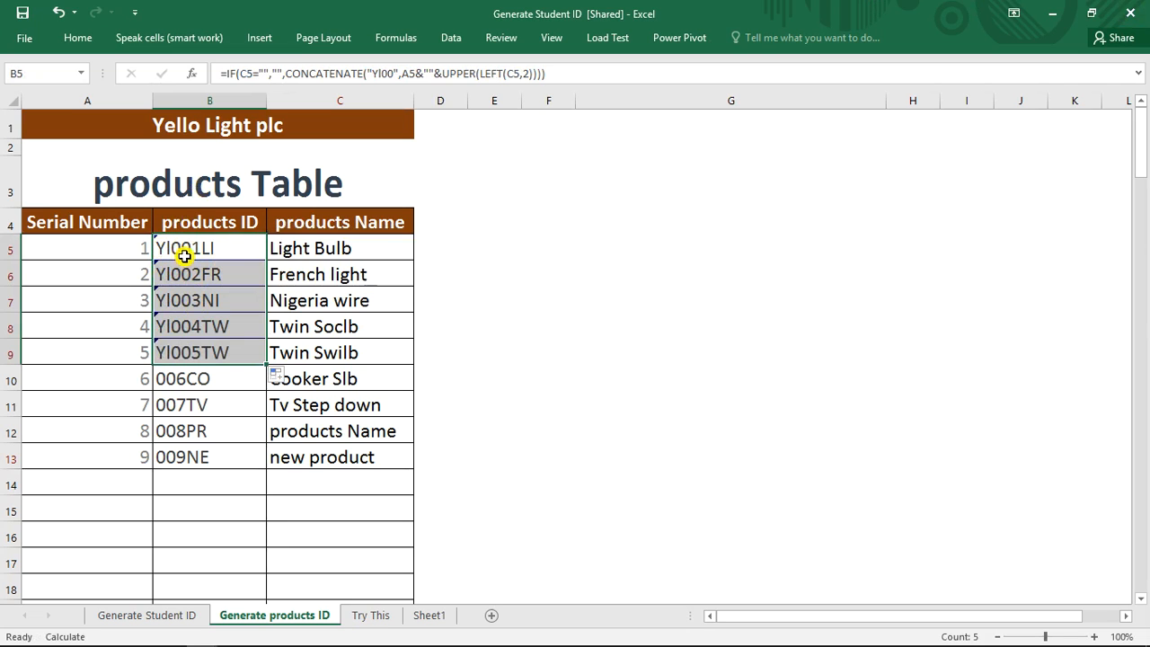
- Inspect the tracked change on the product ID in B7
{"action": "left_click", "coordinate": [290, 255]}
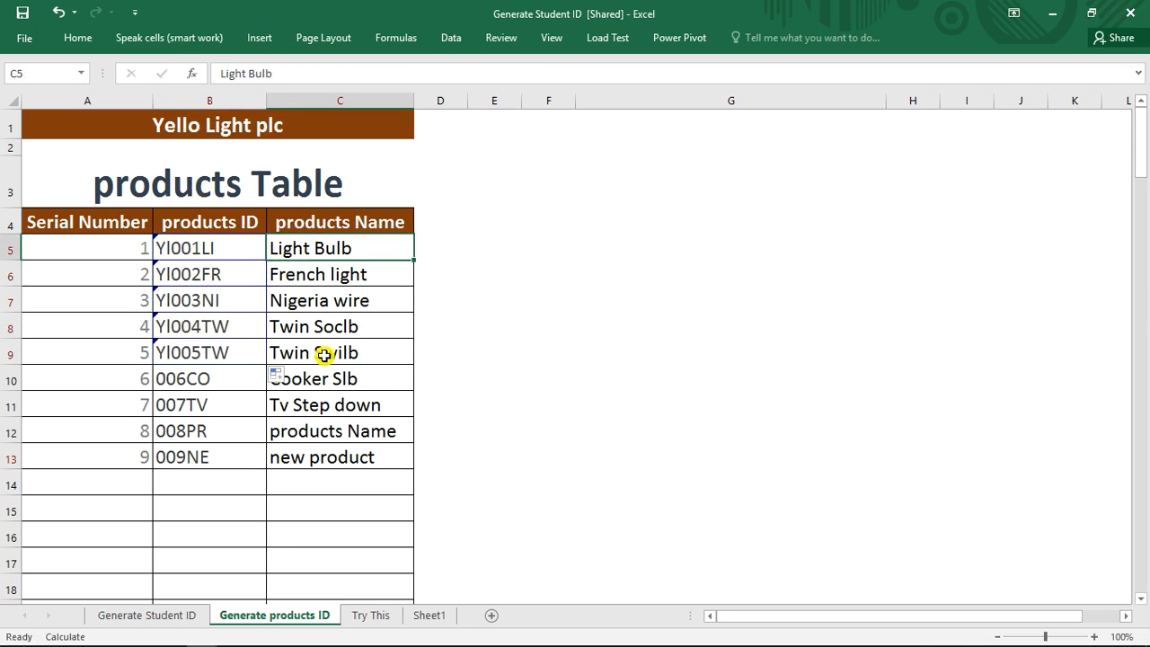
{"action": "left_click", "coordinate": [194, 301]}
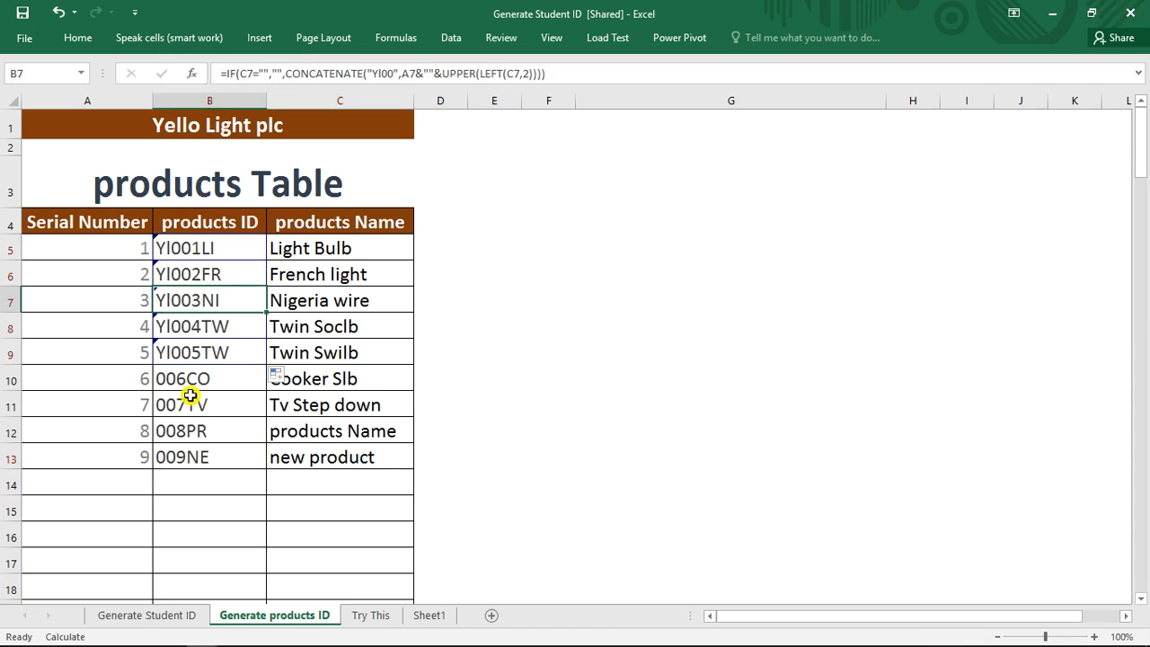
{"action": "left_click", "coordinate": [325, 431]}
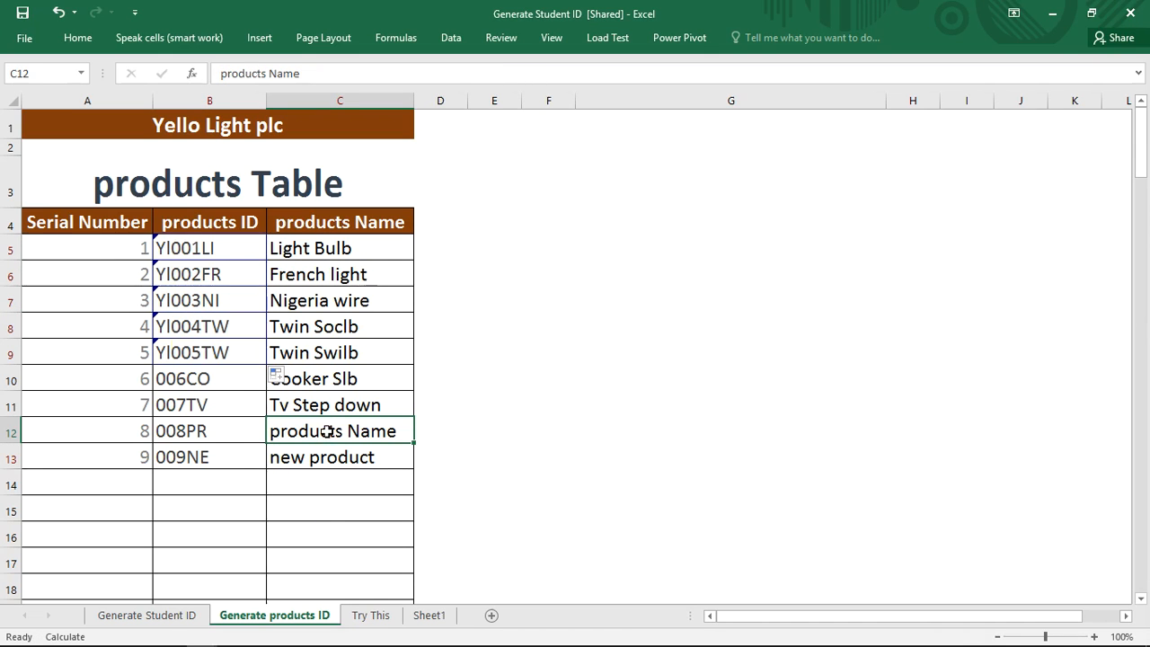
{"action": "left_click", "coordinate": [190, 302]}
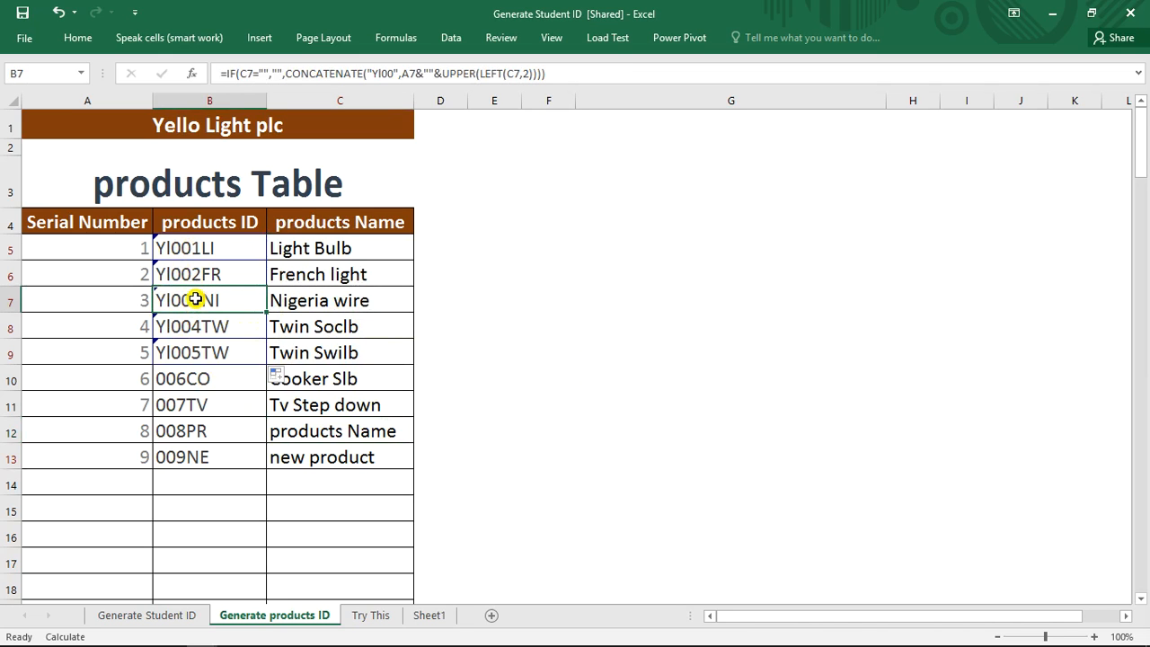
{"action": "mouse_move", "coordinate": [195, 300]}
- Start an accept/reject review of everyone's not-yet-reviewed changes in $A$4:$C$18, saving the workbook first
{"action": "left_click", "coordinate": [499, 37]}
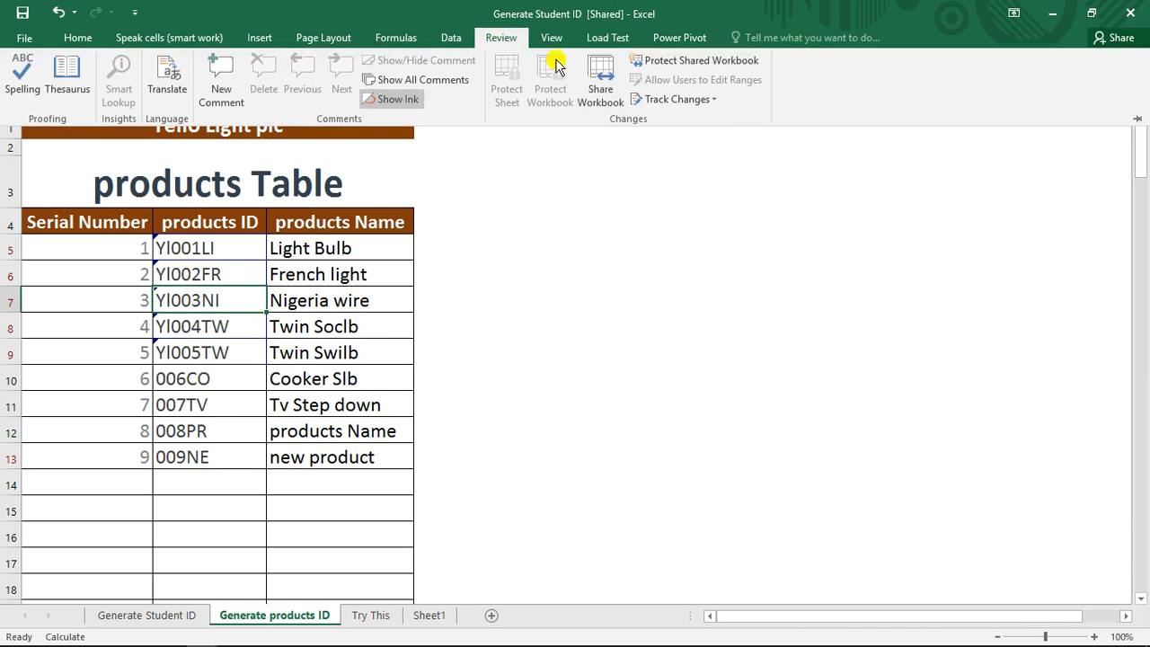
{"action": "left_click", "coordinate": [665, 100]}
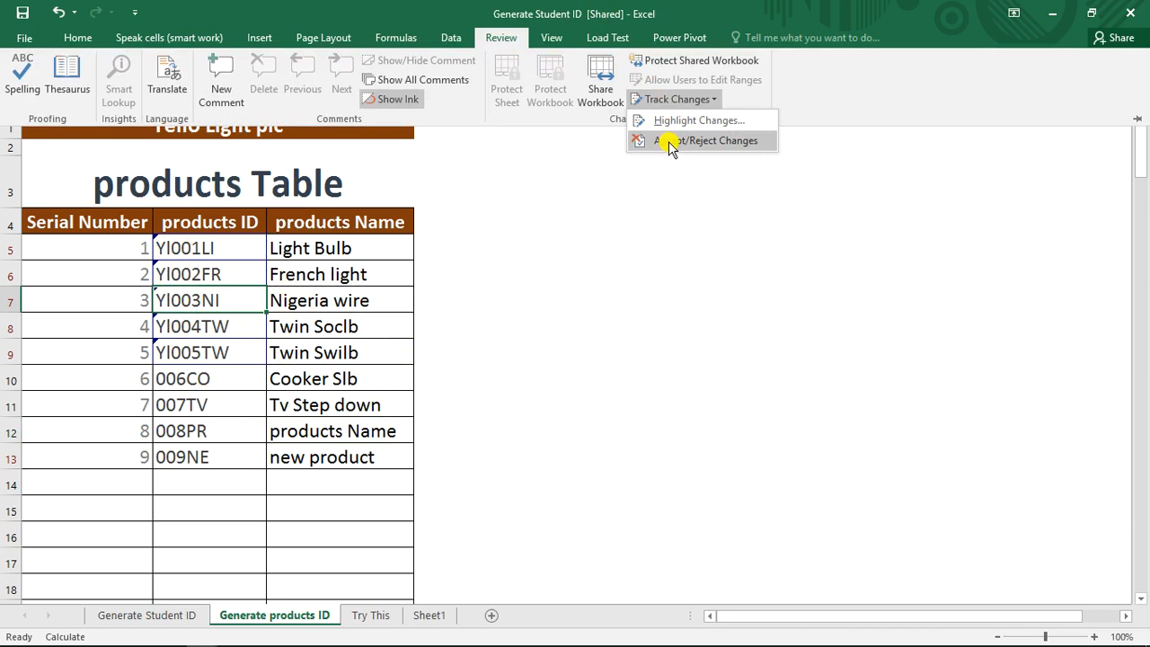
{"action": "left_click", "coordinate": [674, 141]}
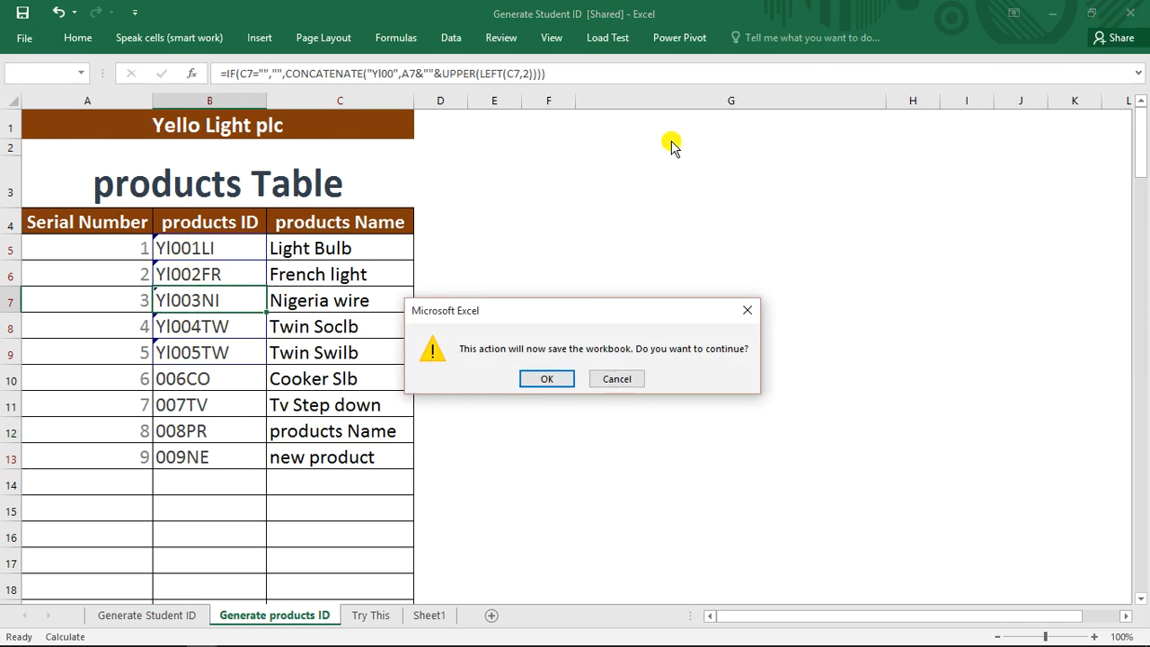
{"action": "left_click", "coordinate": [546, 381]}
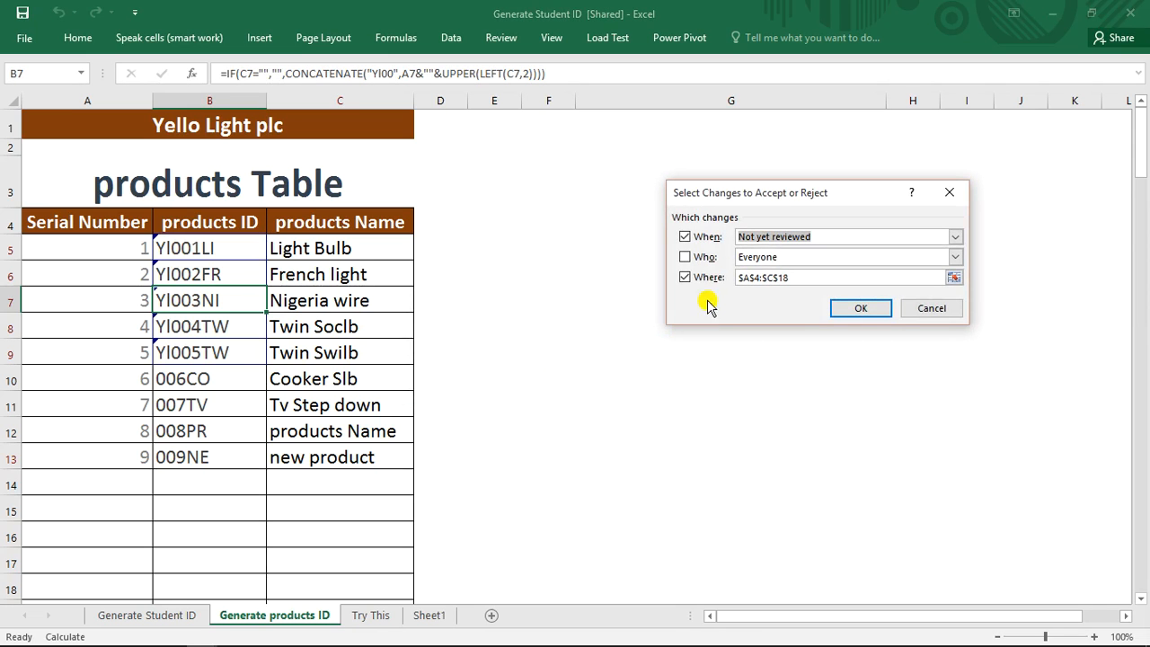
{"action": "left_click", "coordinate": [864, 308]}
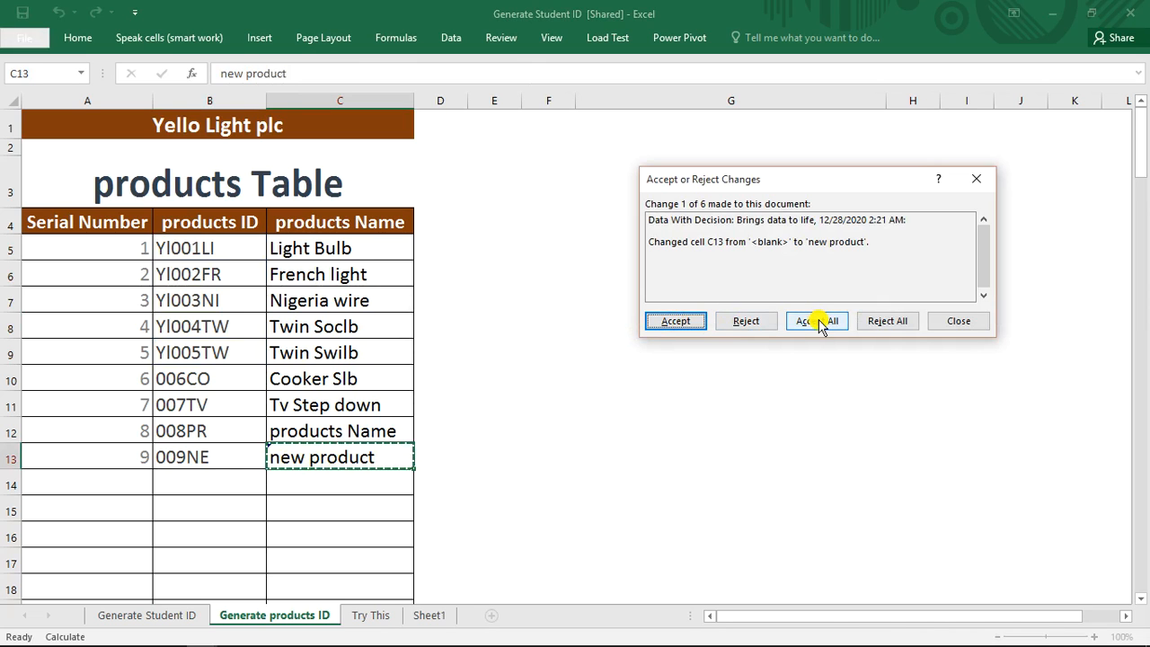
- Accept the tracked changes in C13 and B5, reject the one in B6, and accept all remaining changes
{"action": "left_click", "coordinate": [674, 322]}
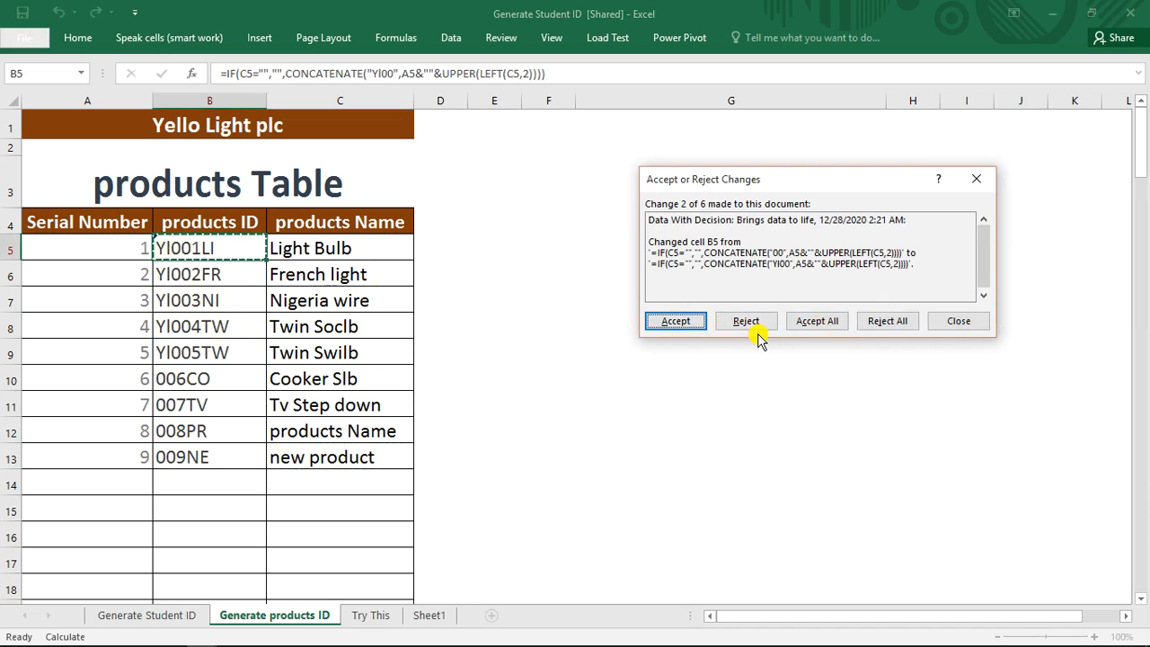
{"action": "left_click", "coordinate": [694, 323]}
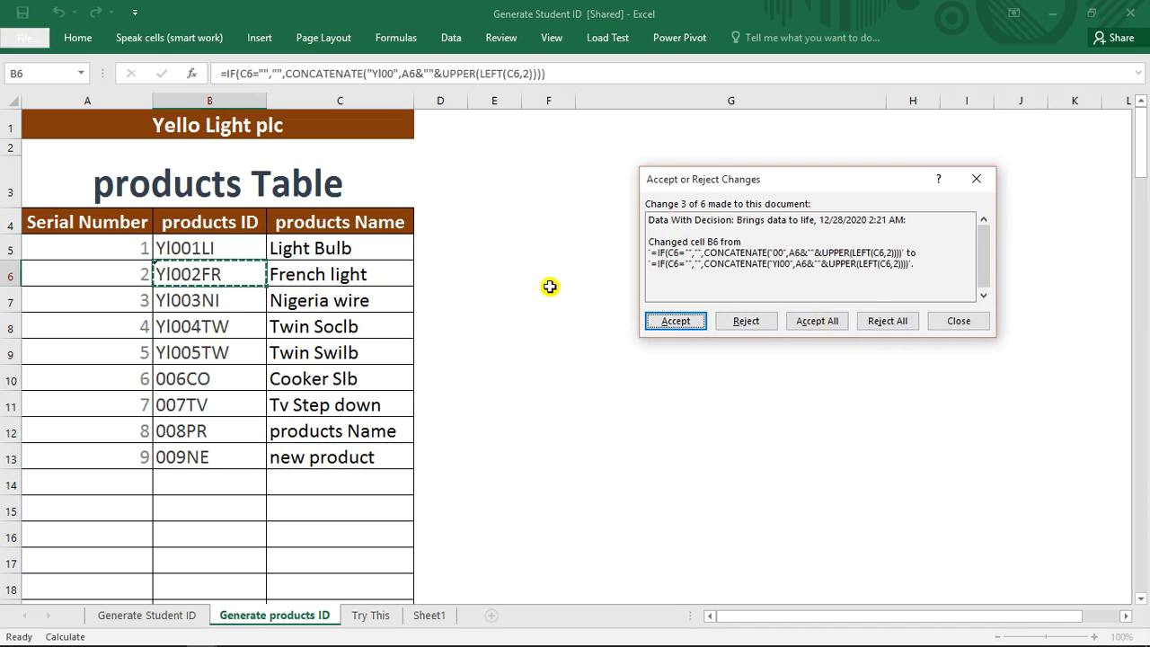
{"action": "left_click", "coordinate": [751, 323]}
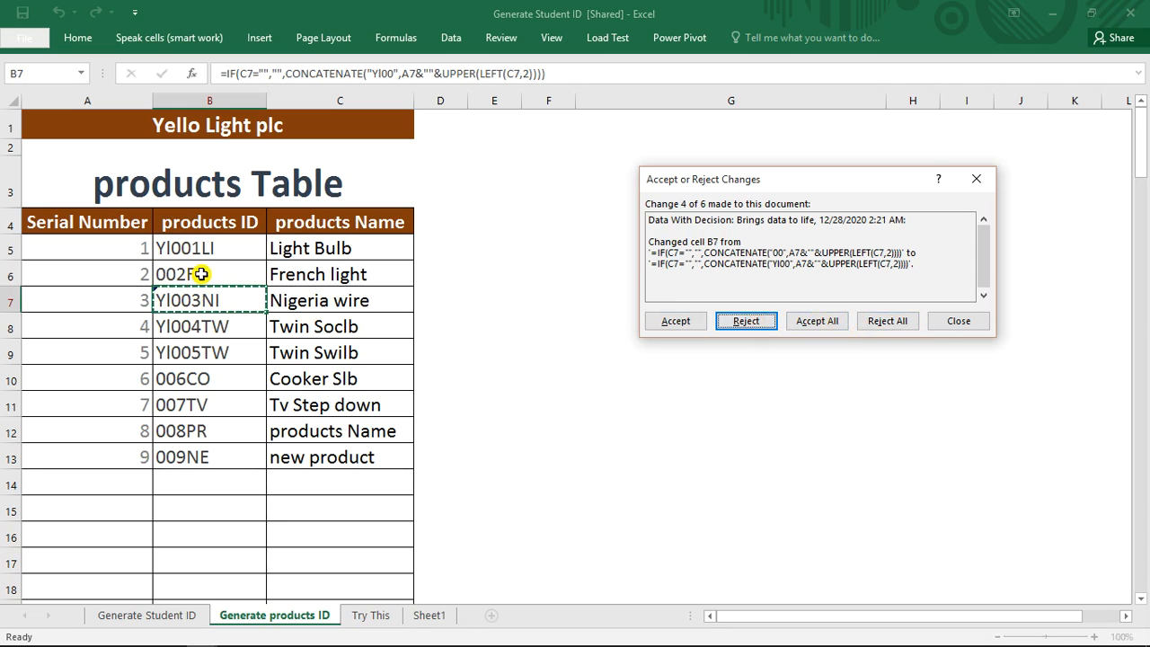
{"action": "left_click", "coordinate": [823, 322]}
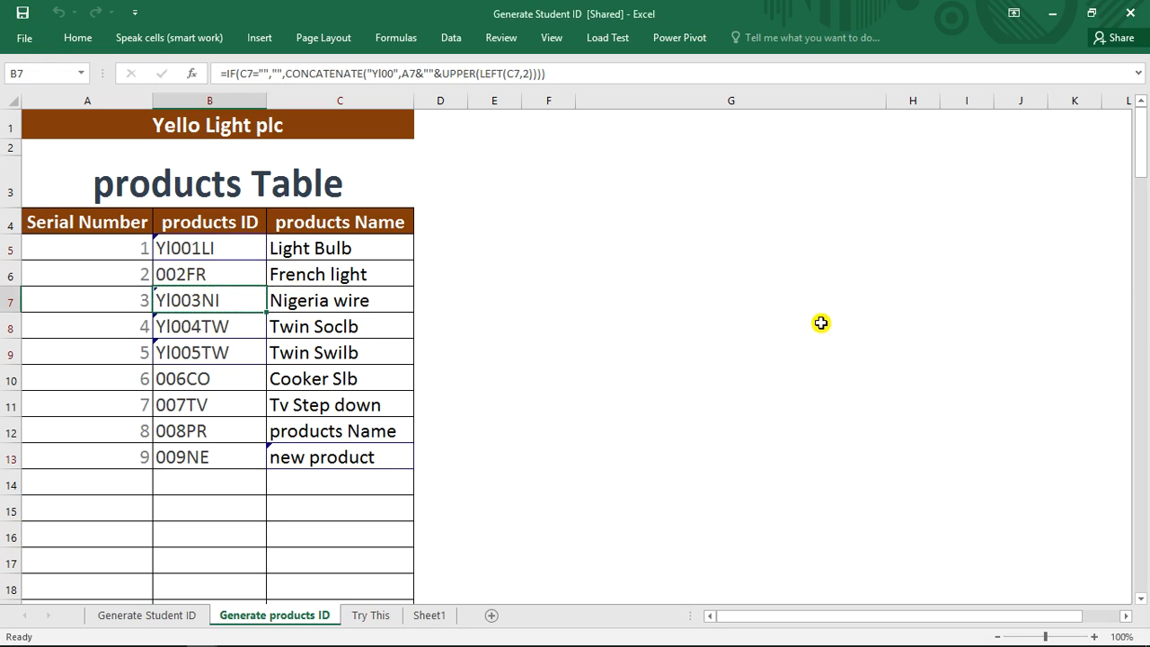
- Inspect the tracked change on the product ID in B5 and look over the Highlight Changes settings without altering them
{"action": "mouse_move", "coordinate": [170, 249]}
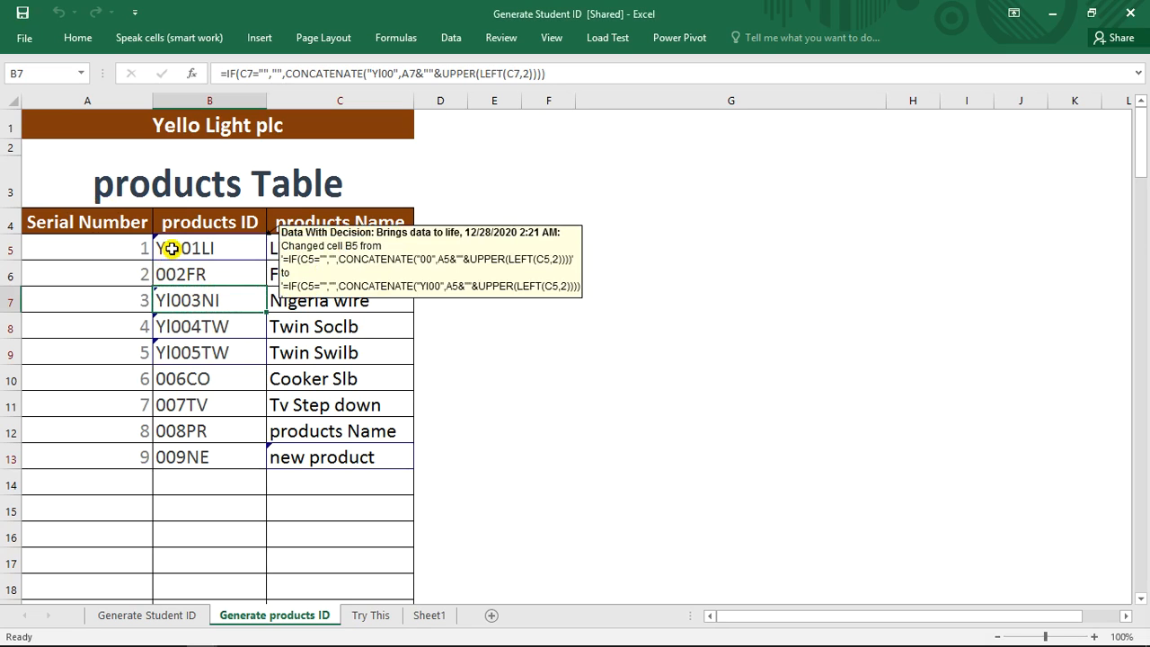
{"action": "left_click", "coordinate": [216, 326]}
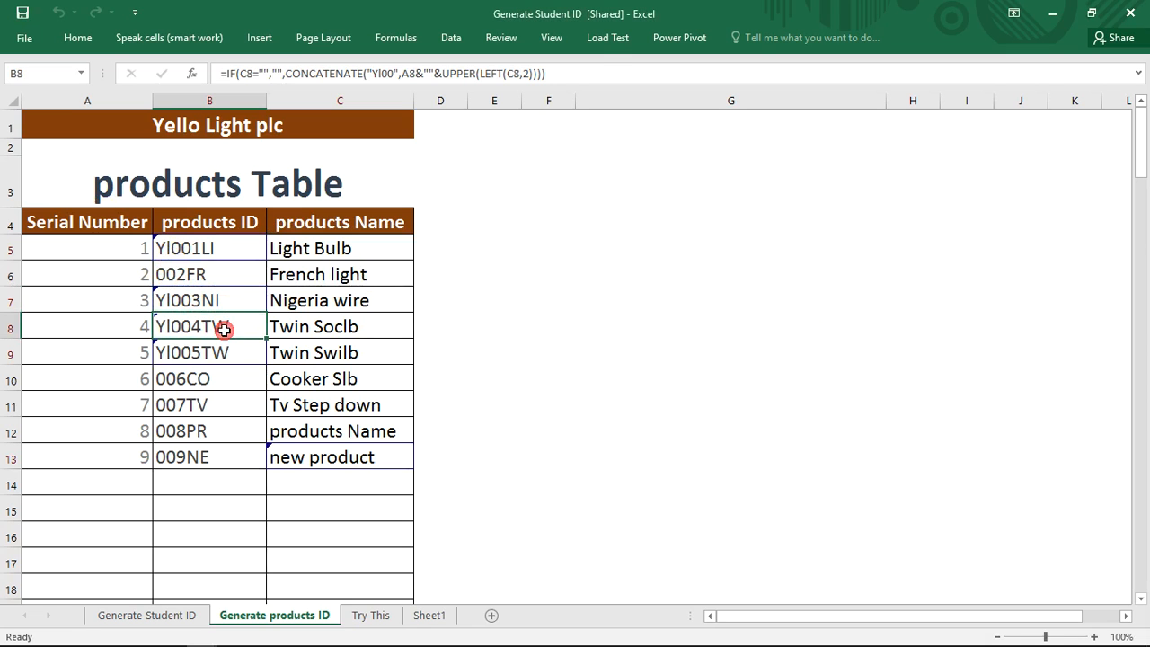
{"action": "left_click", "coordinate": [485, 38]}
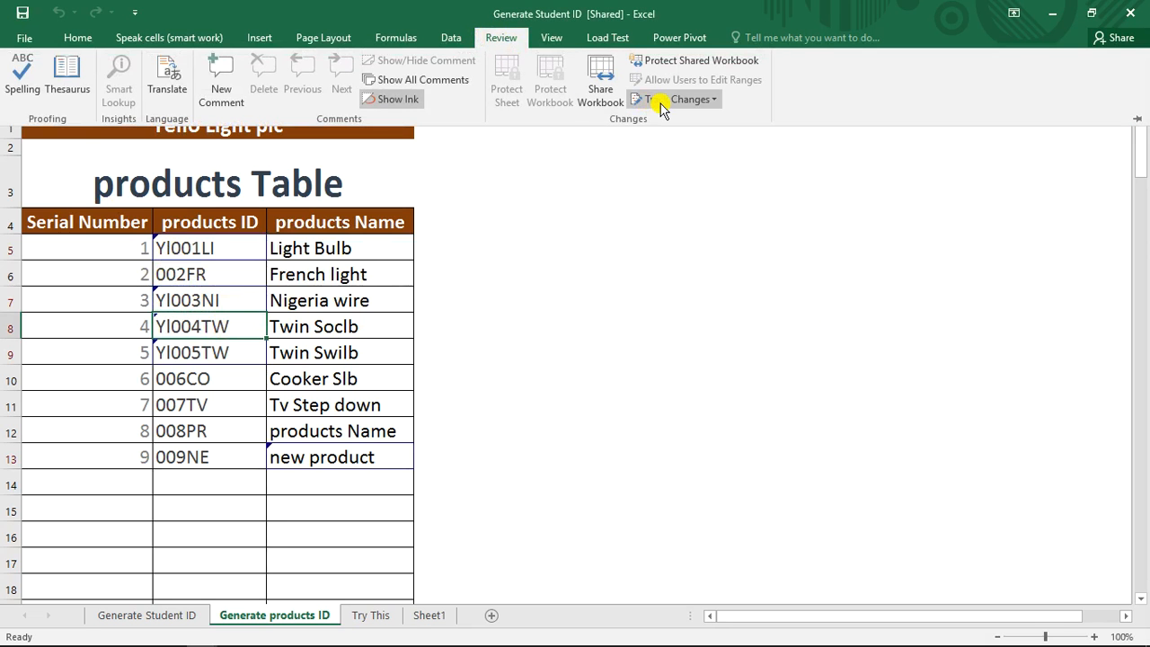
{"action": "left_click", "coordinate": [661, 101]}
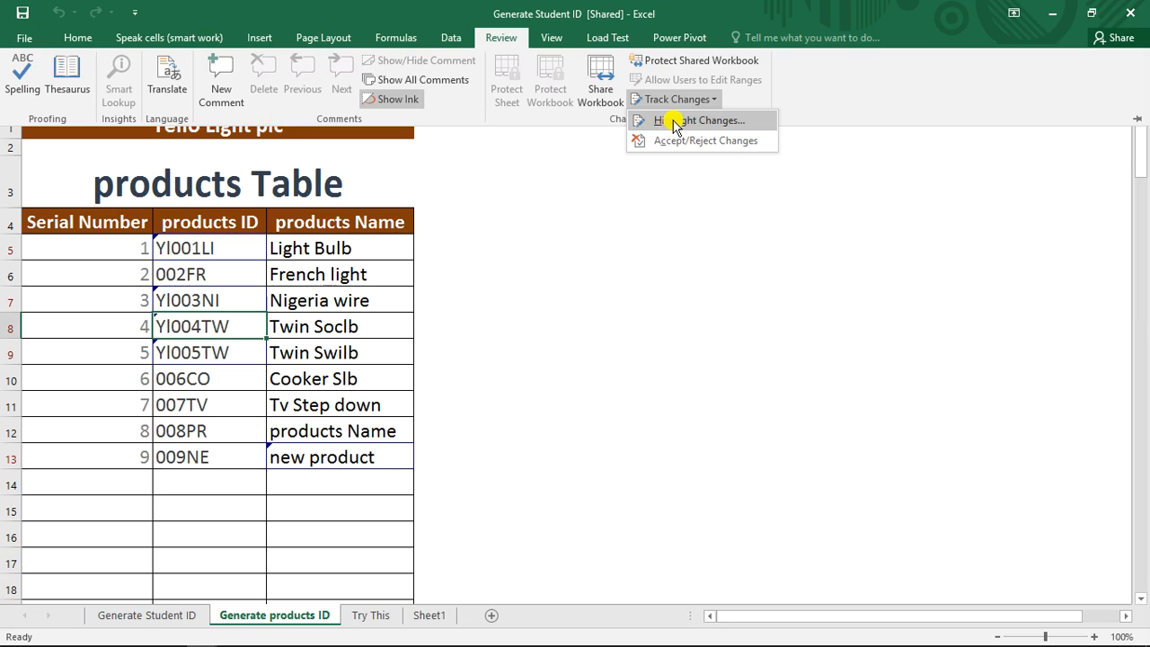
{"action": "left_click", "coordinate": [675, 122]}
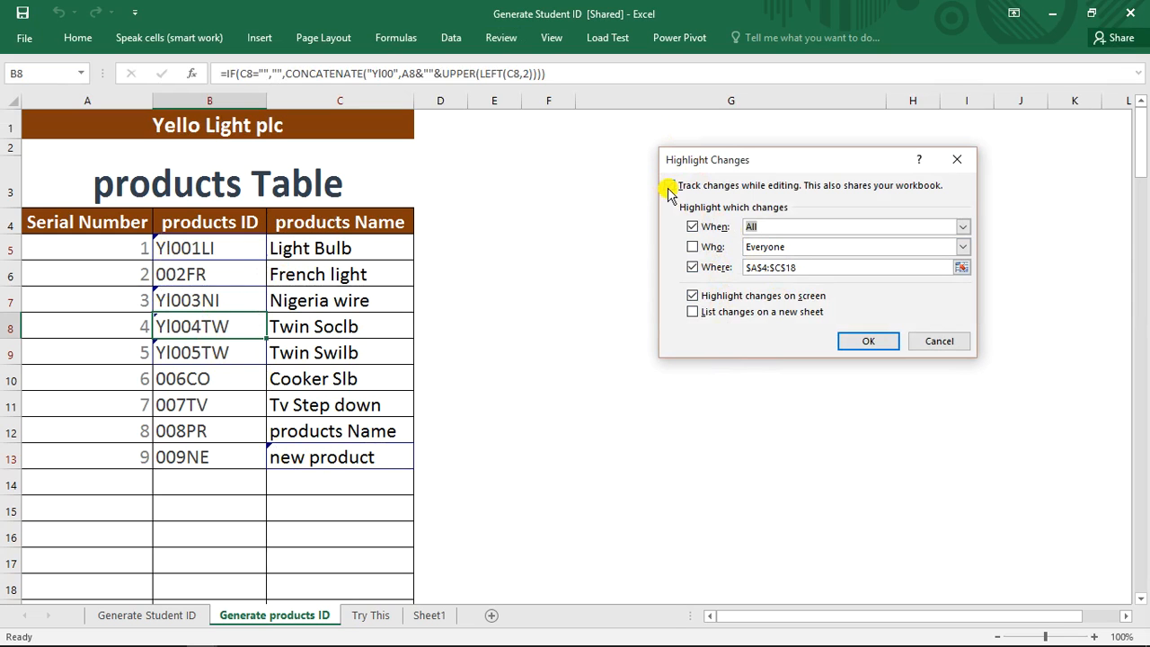
{"action": "left_click", "coordinate": [932, 340]}
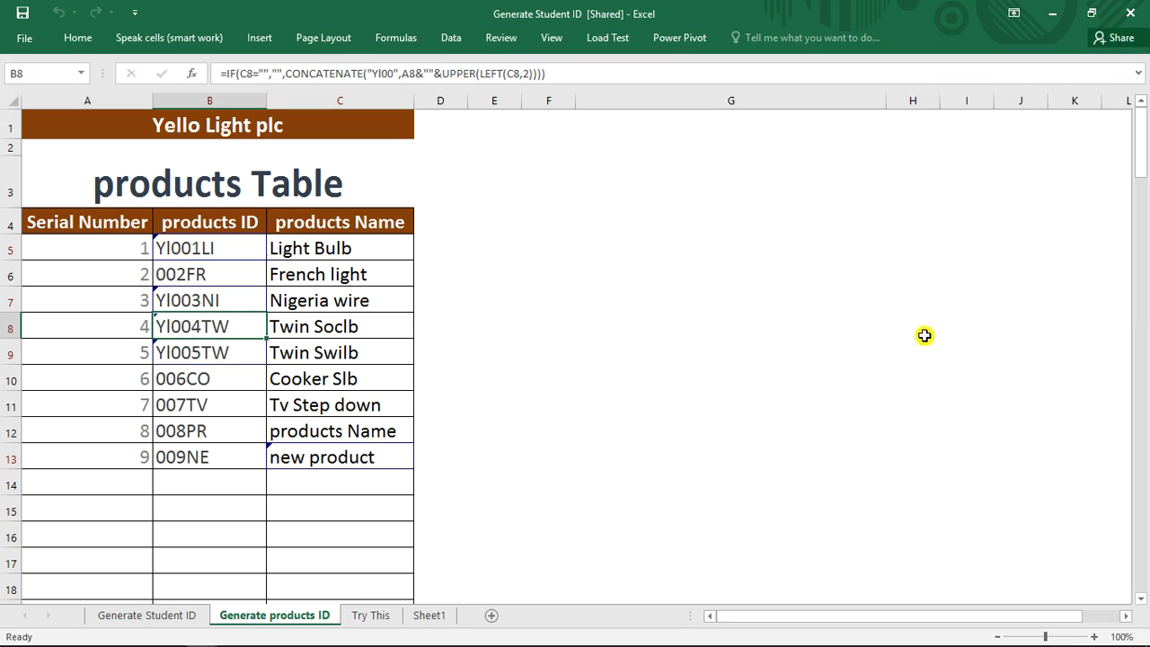
- List all tracked changes in $A$4:$C$18 on a new sheet, keeping changes highlighted on screen
{"action": "mouse_move", "coordinate": [180, 252]}
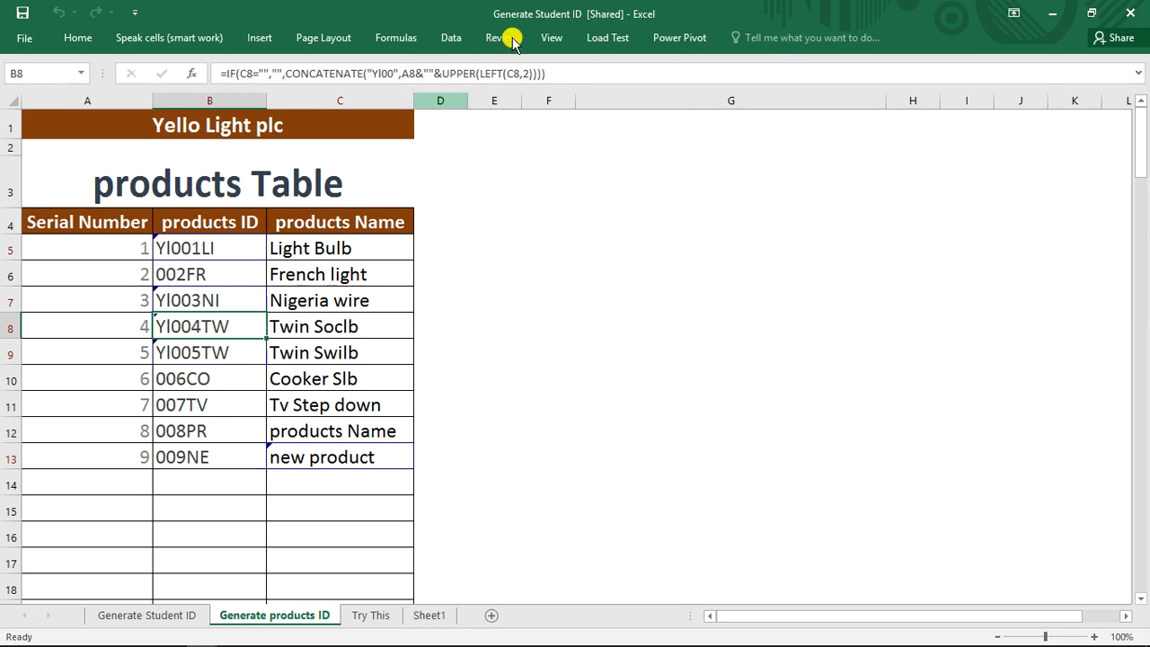
{"action": "left_click", "coordinate": [548, 38]}
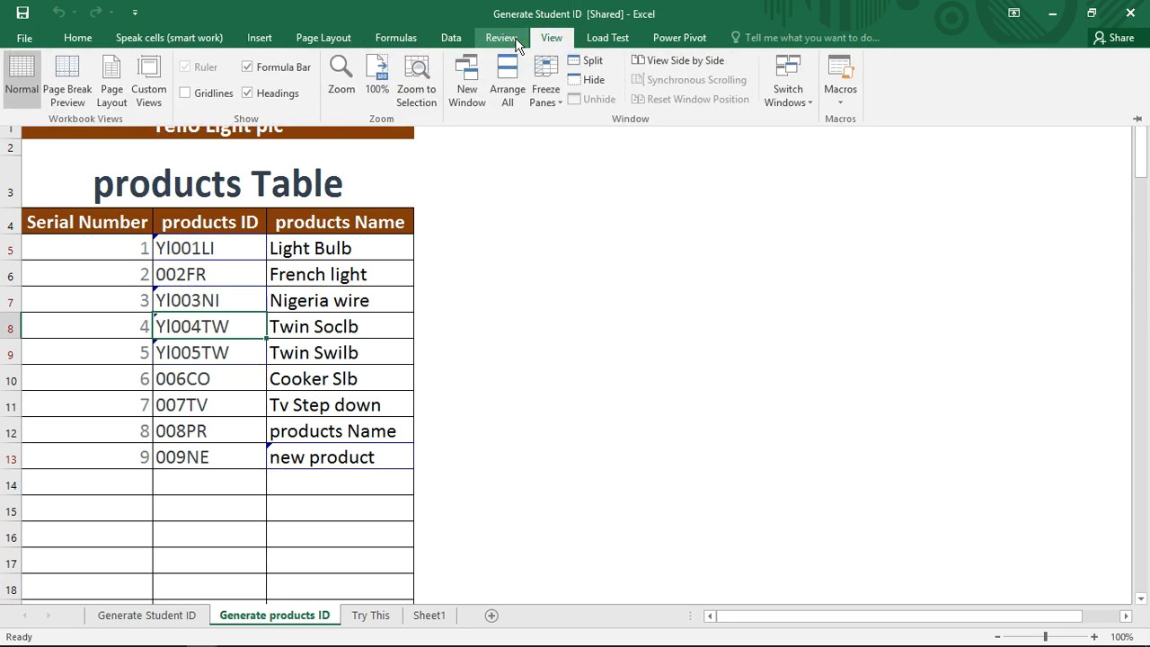
{"action": "left_click", "coordinate": [508, 36]}
{"action": "left_click", "coordinate": [657, 98]}
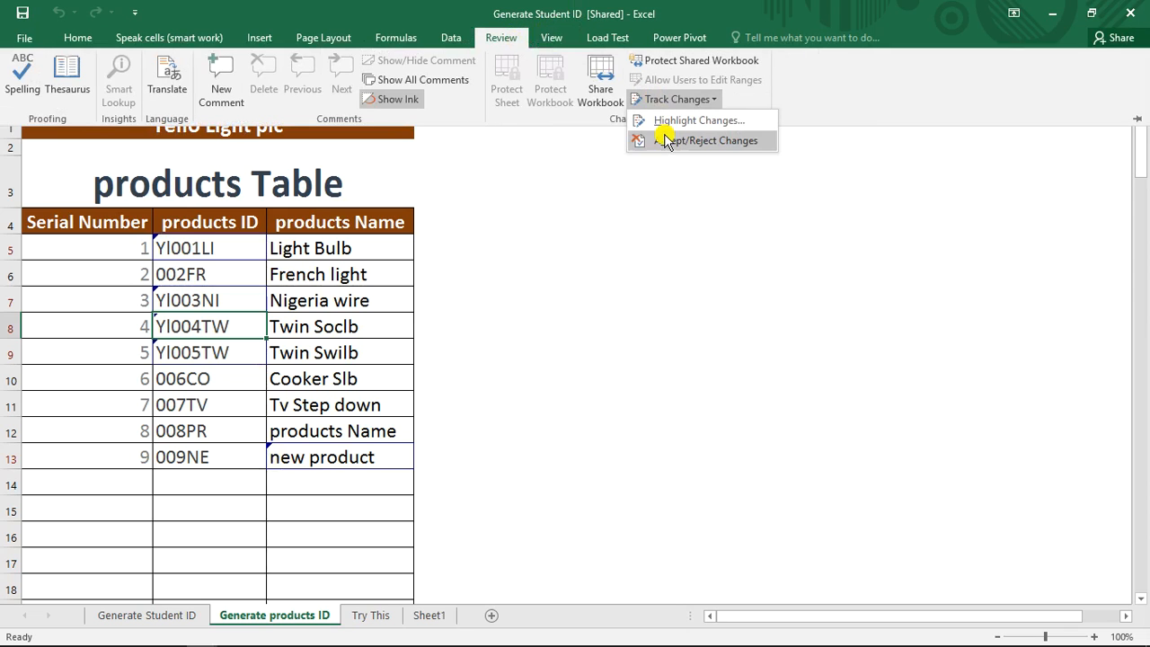
{"action": "left_click", "coordinate": [675, 120]}
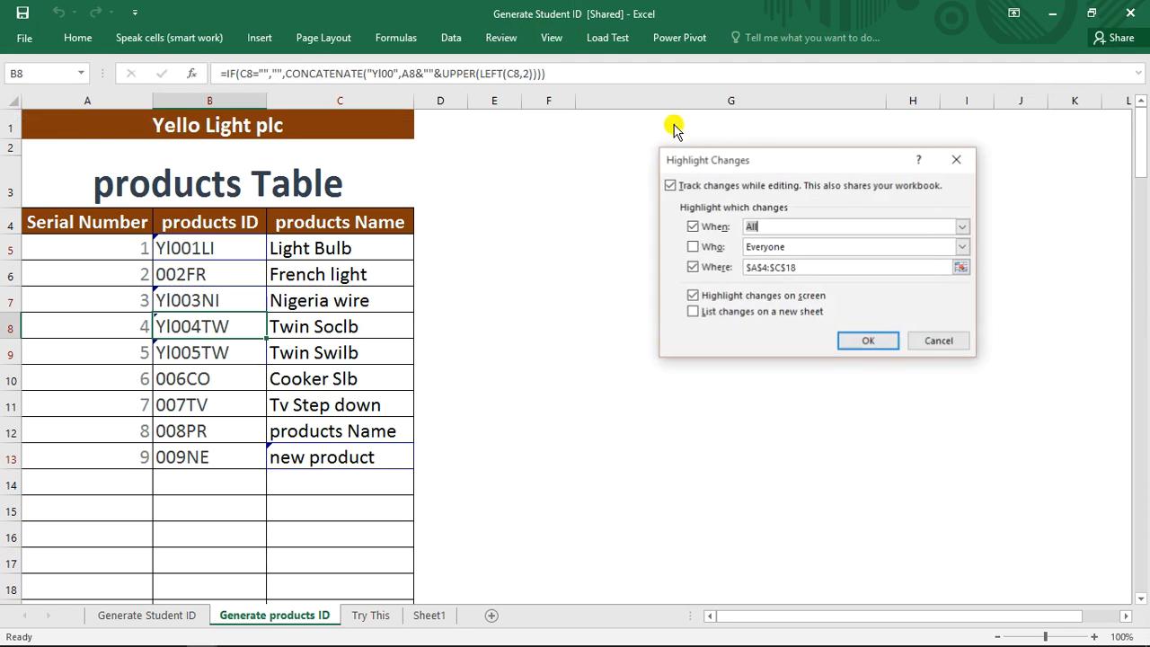
{"action": "left_click", "coordinate": [692, 295]}
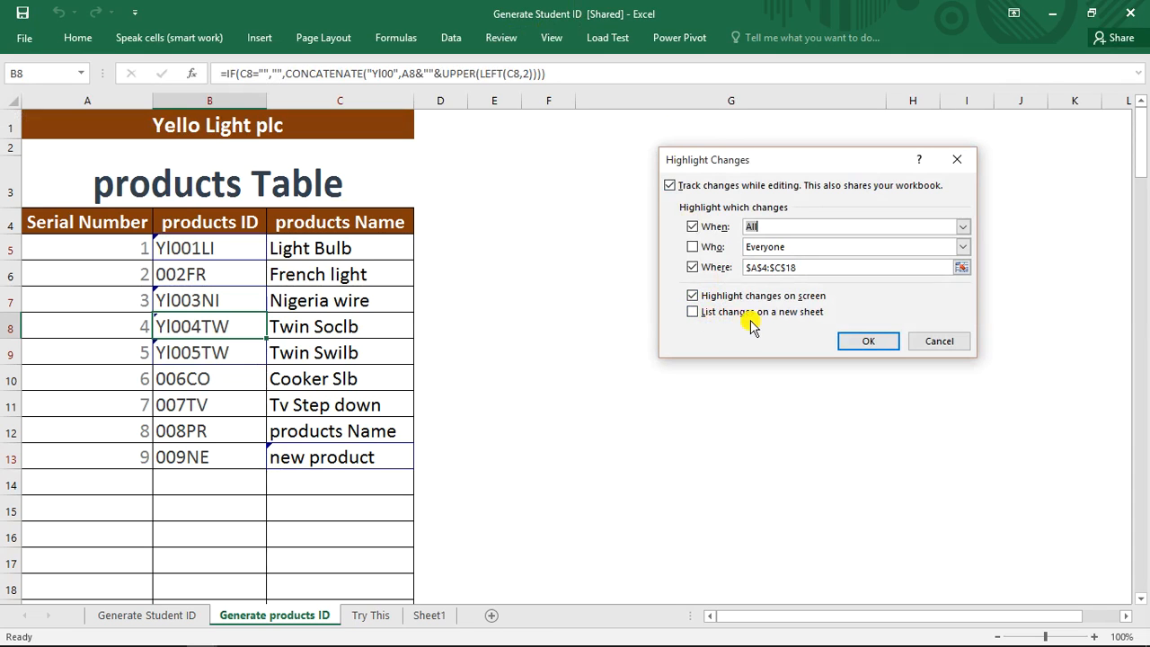
{"action": "left_click", "coordinate": [694, 313]}
{"action": "left_click", "coordinate": [848, 344]}
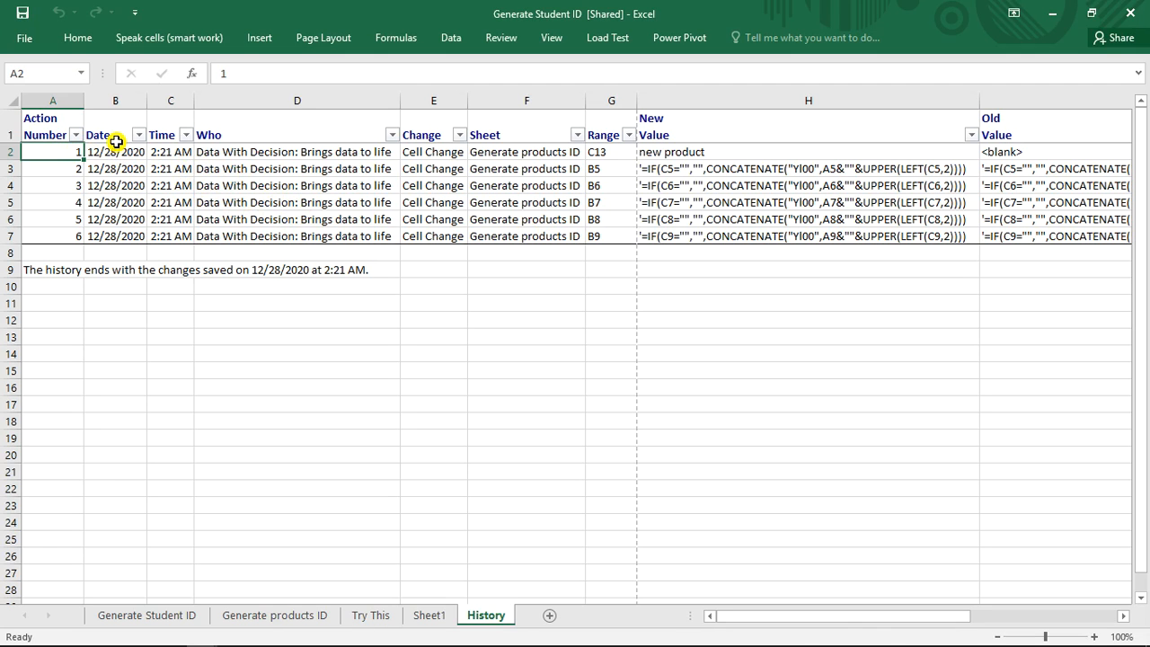
- Examine the History sheet's dates, authors, change types, sheets, ranges, and new and old values
{"action": "left_click_drag", "start_coordinate": [114, 153], "coordinate": [120, 232]}
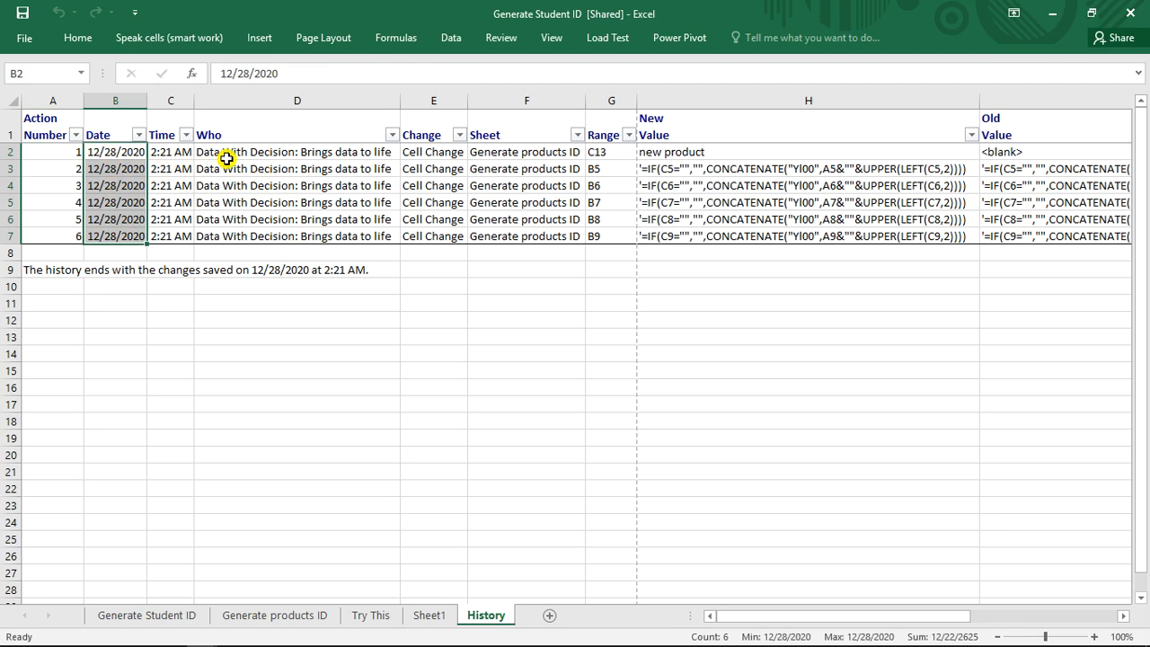
{"action": "left_click_drag", "start_coordinate": [228, 157], "coordinate": [243, 232]}
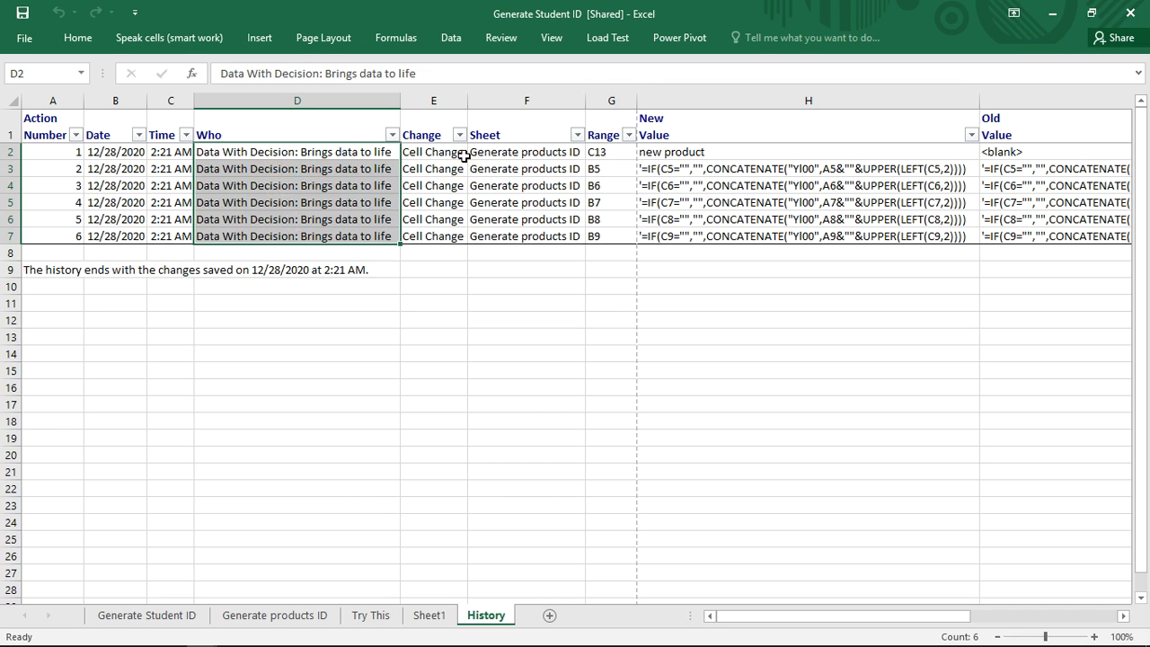
{"action": "left_click_drag", "start_coordinate": [456, 155], "coordinate": [437, 192]}
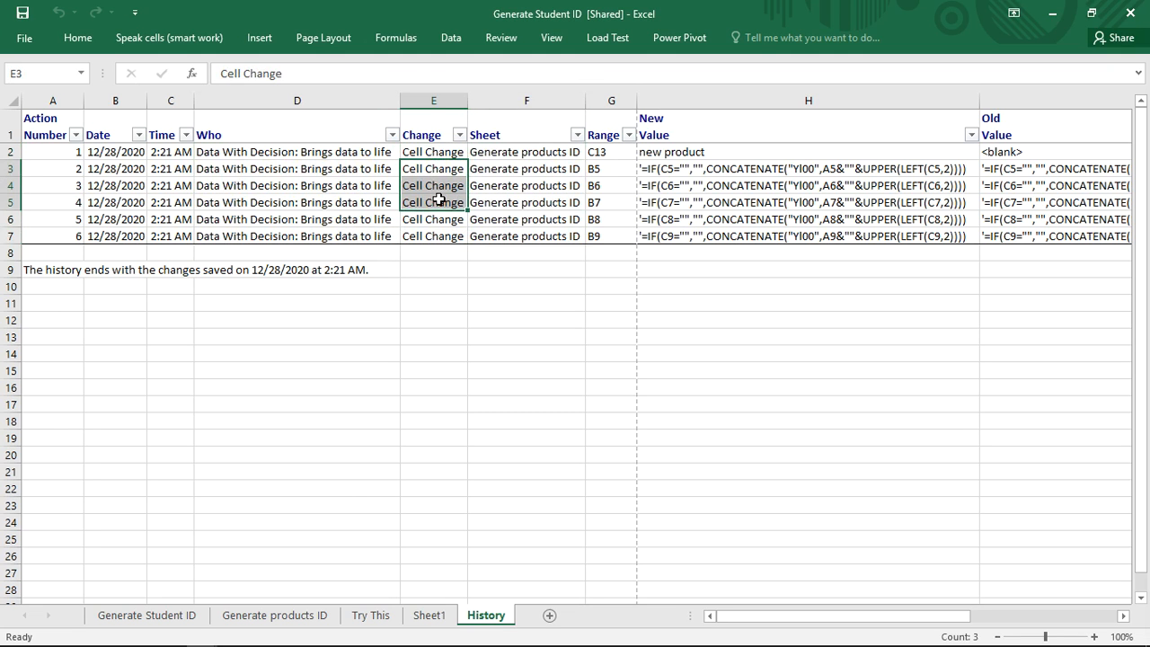
{"action": "left_click", "coordinate": [495, 158]}
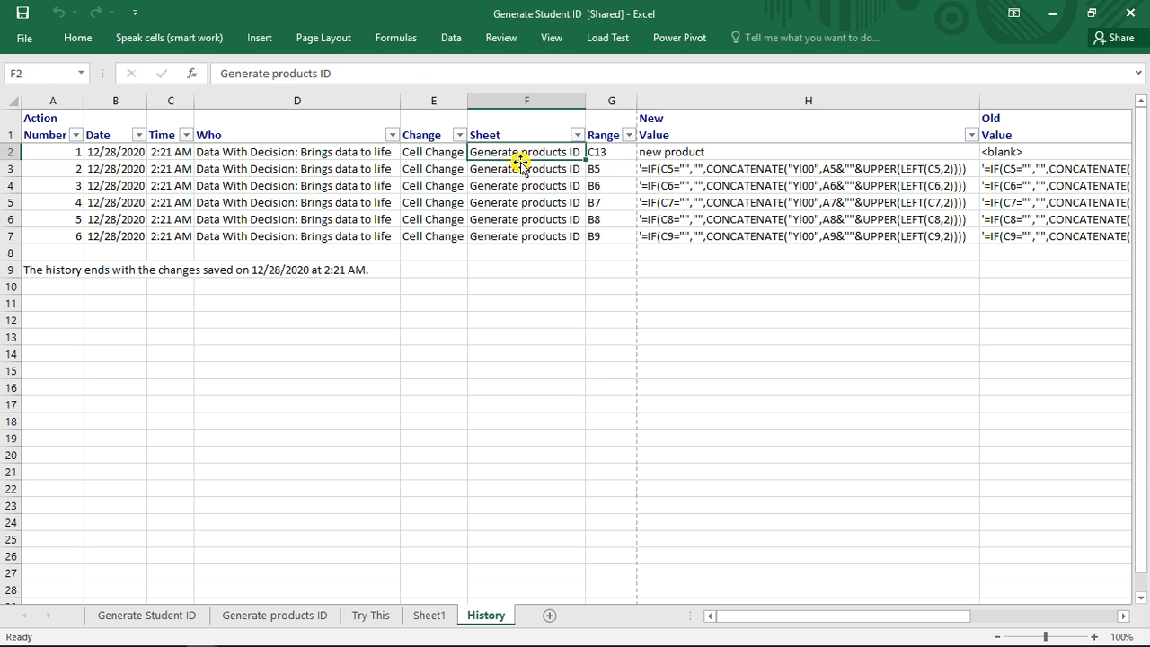
{"action": "left_click", "coordinate": [618, 158]}
{"action": "left_click", "coordinate": [739, 172]}
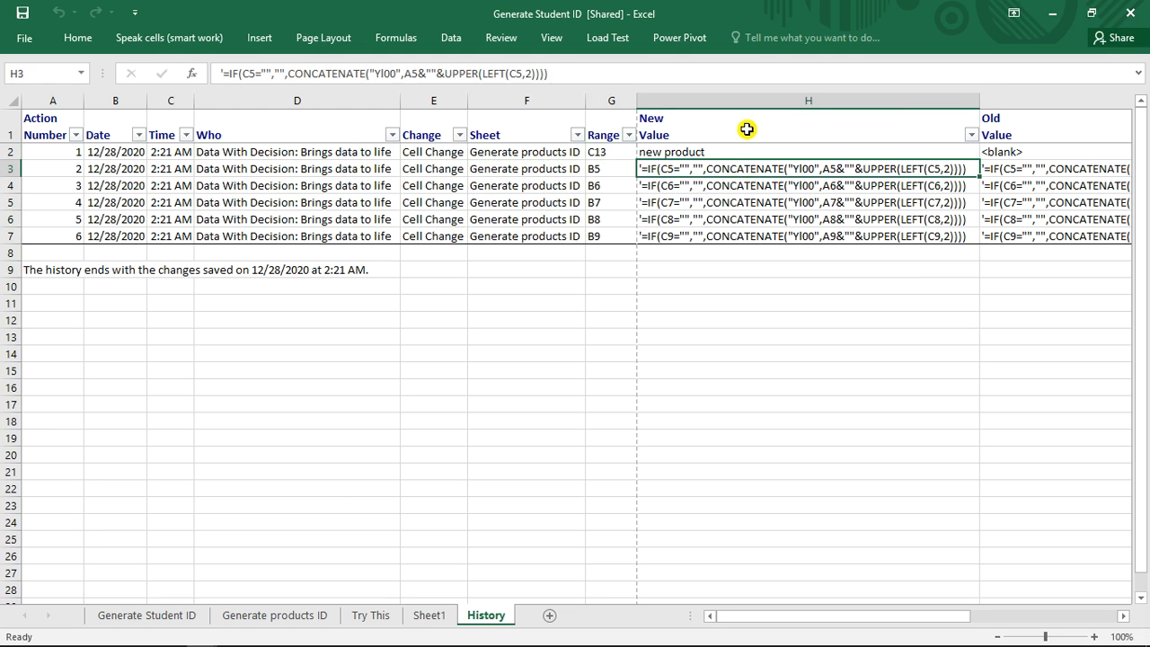
{"action": "left_click_drag", "start_coordinate": [729, 619], "coordinate": [834, 619]}
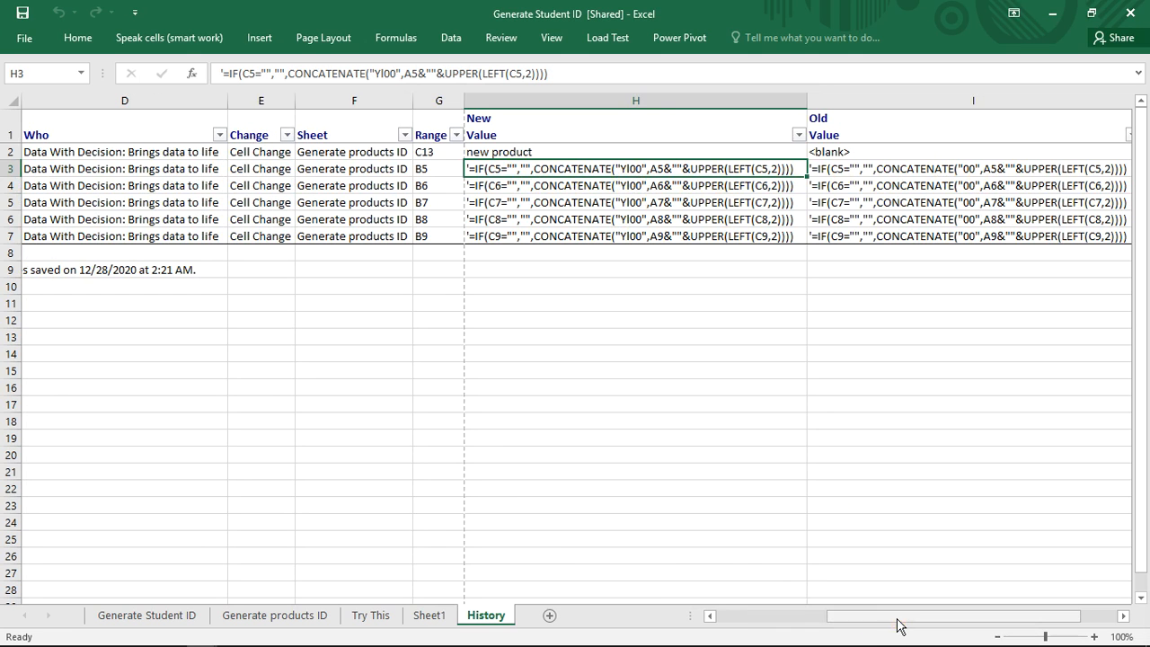
{"action": "left_click_drag", "start_coordinate": [898, 626], "coordinate": [937, 613]}
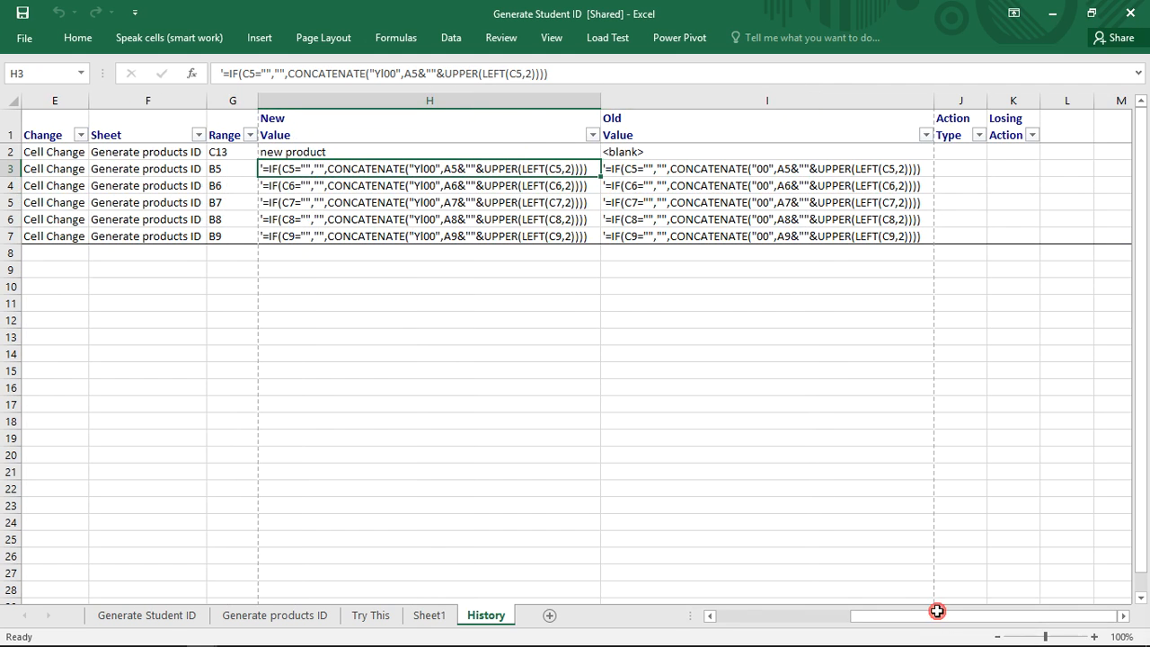
- Turn off change tracking from the Generate products ID sheet and confirm removing the workbook from shared use
{"action": "left_click", "coordinate": [296, 622]}
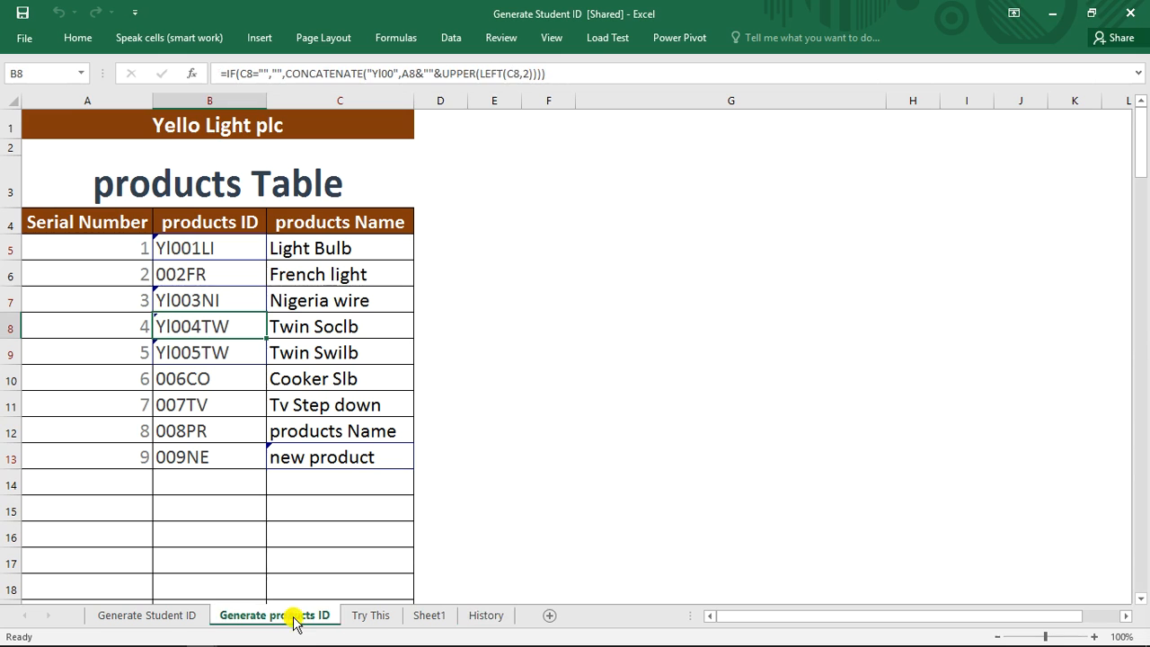
{"action": "left_click", "coordinate": [258, 280]}
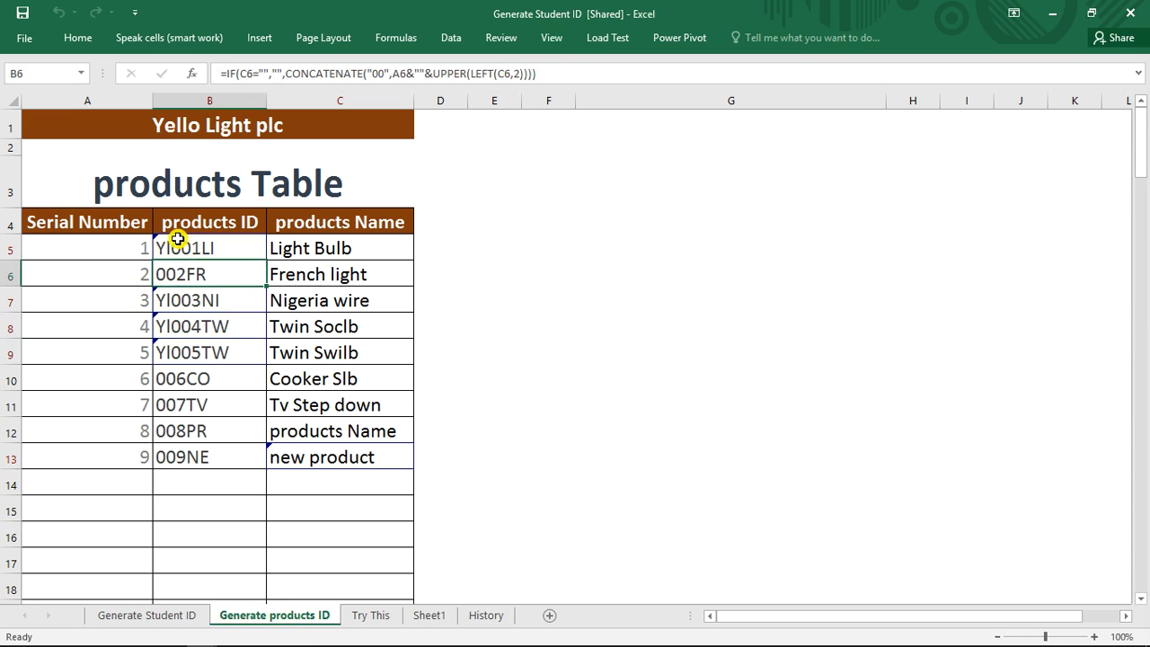
{"action": "left_click", "coordinate": [503, 38]}
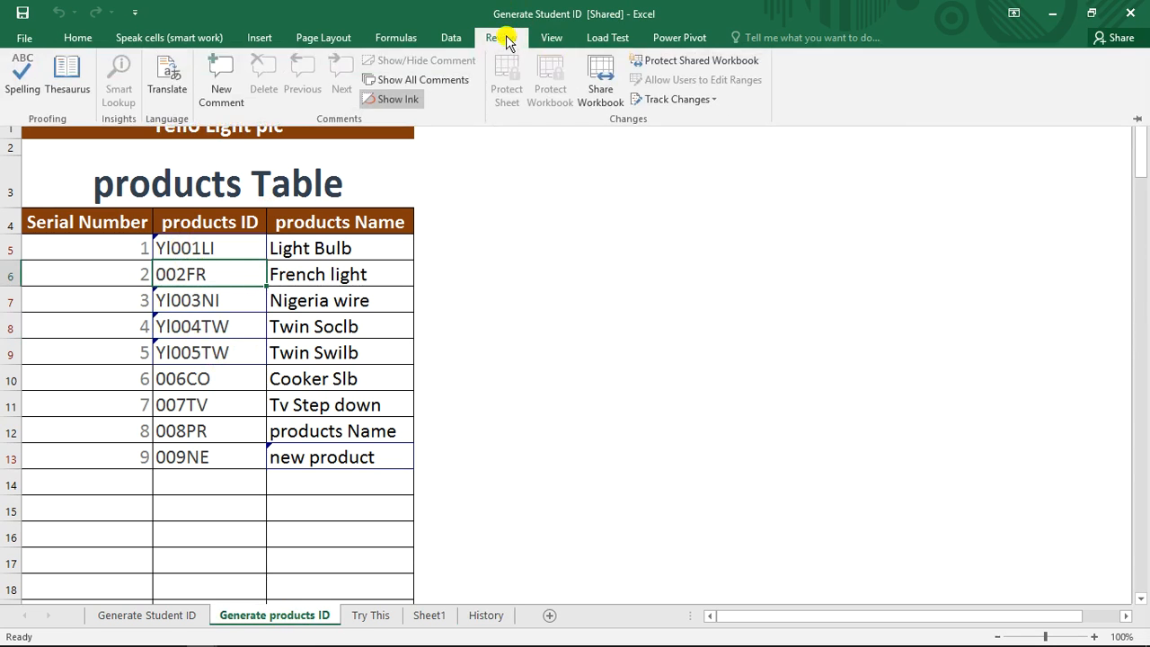
{"action": "left_click", "coordinate": [648, 101]}
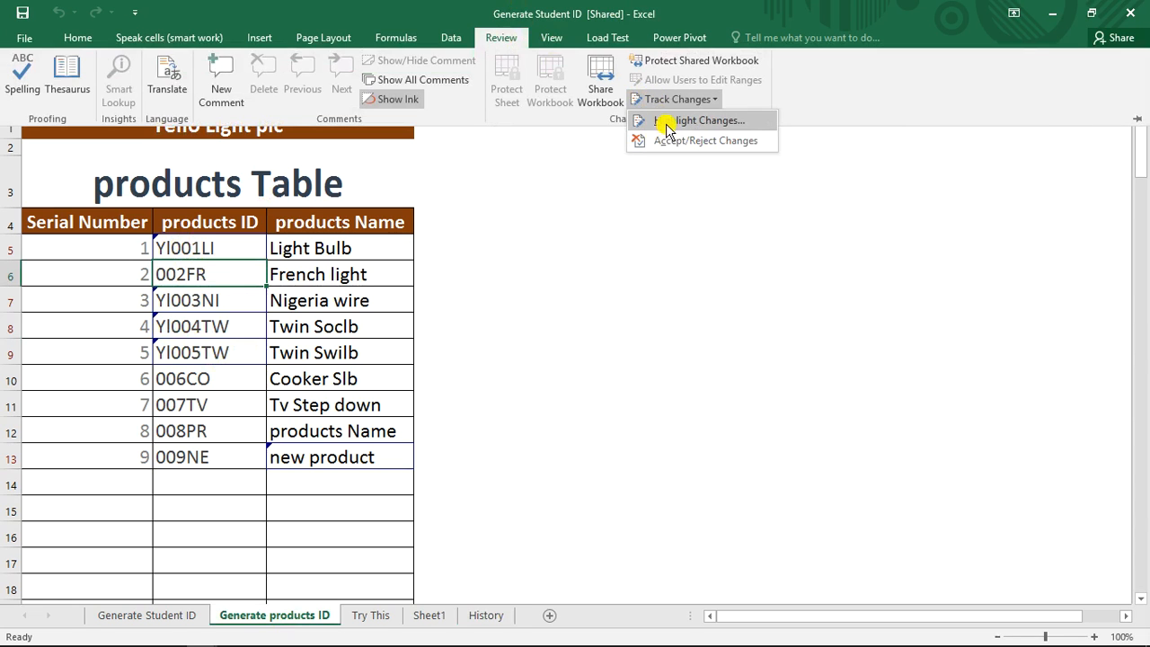
{"action": "left_click", "coordinate": [665, 121]}
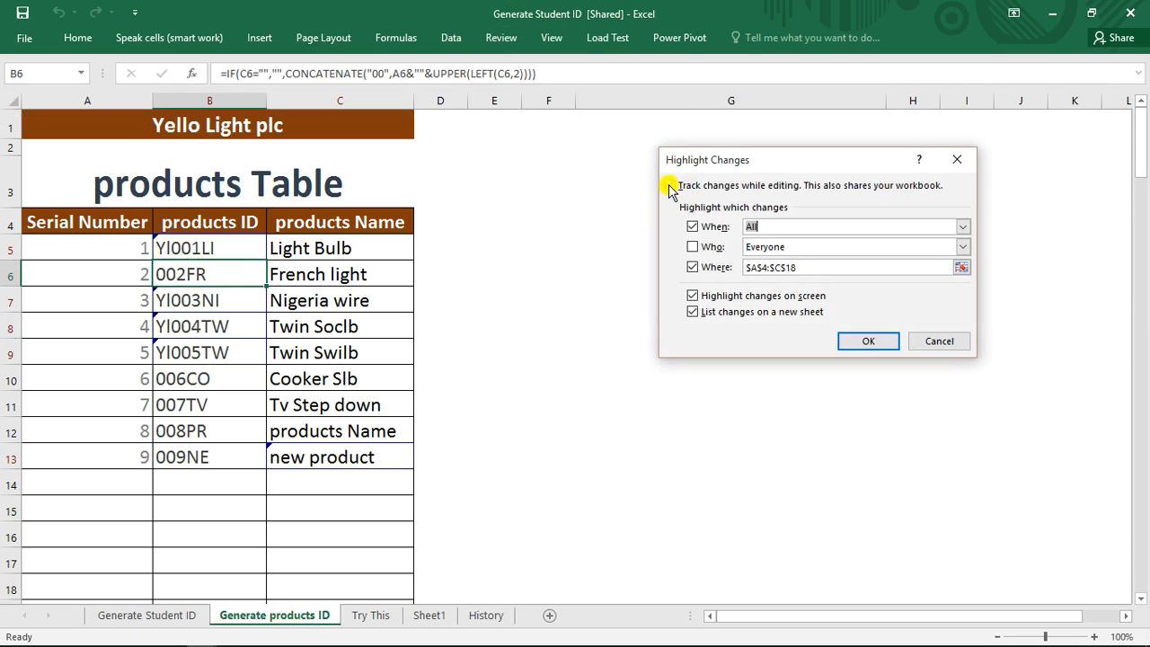
{"action": "left_click", "coordinate": [669, 186]}
{"action": "left_click", "coordinate": [868, 340]}
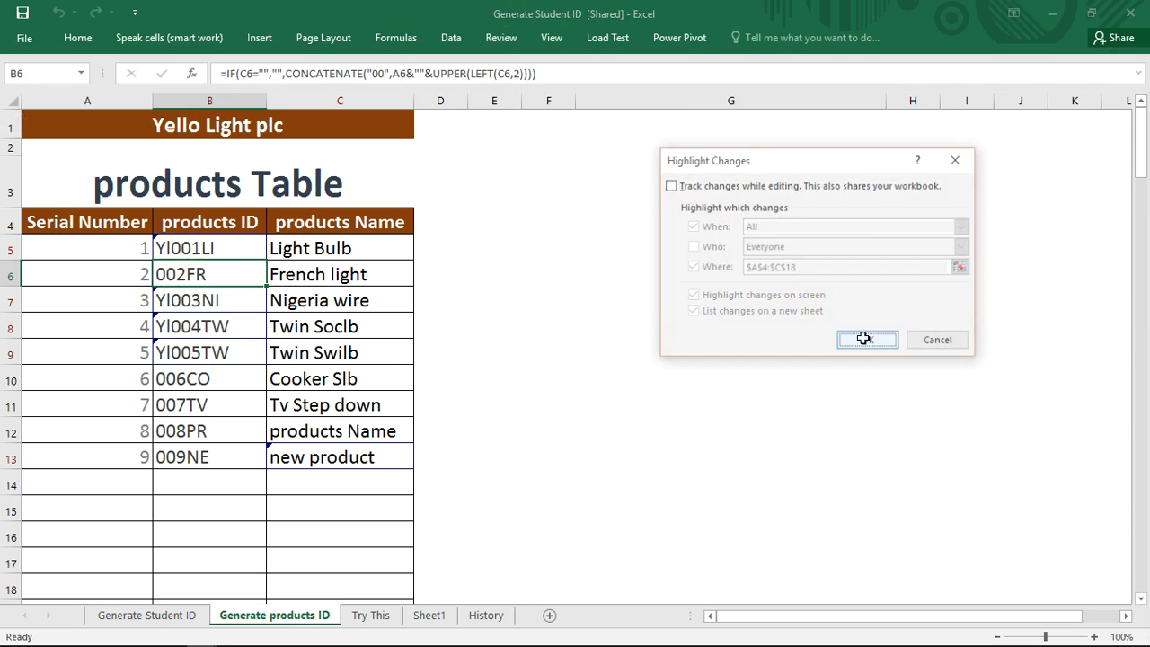
{"action": "left_click", "coordinate": [546, 406]}
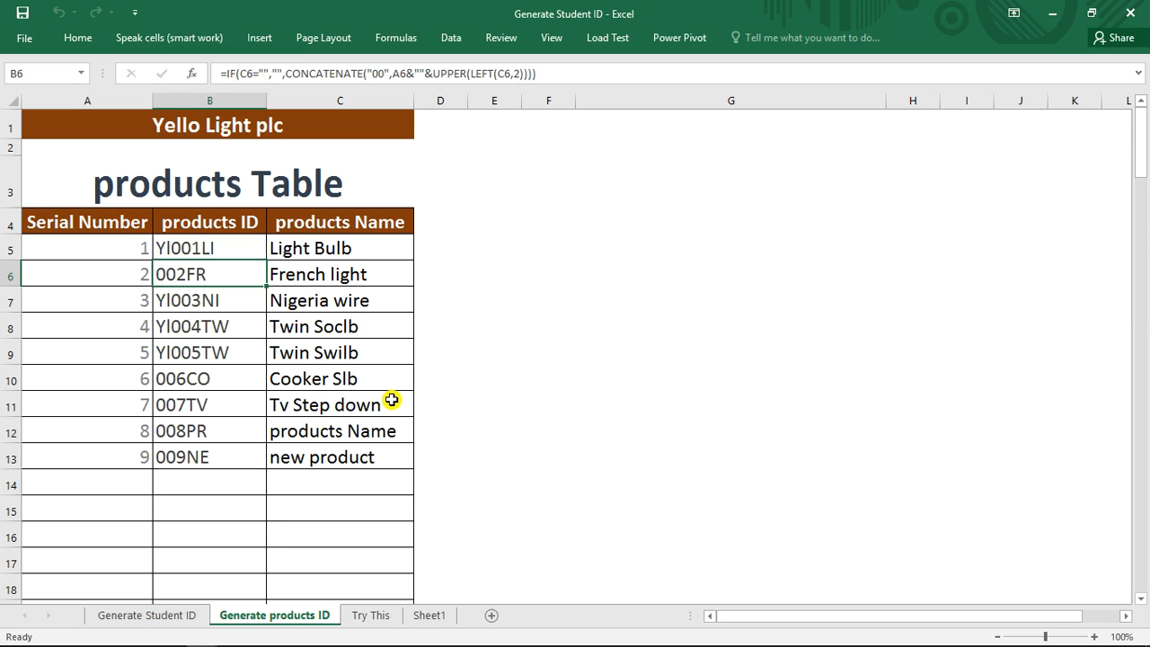
- Fill the products ID formula with the "Yl00" prefix from B5 down the rest of the products ID column
{"action": "left_click", "coordinate": [172, 257]}
{"action": "left_click_drag", "start_coordinate": [172, 257], "coordinate": [313, 460]}
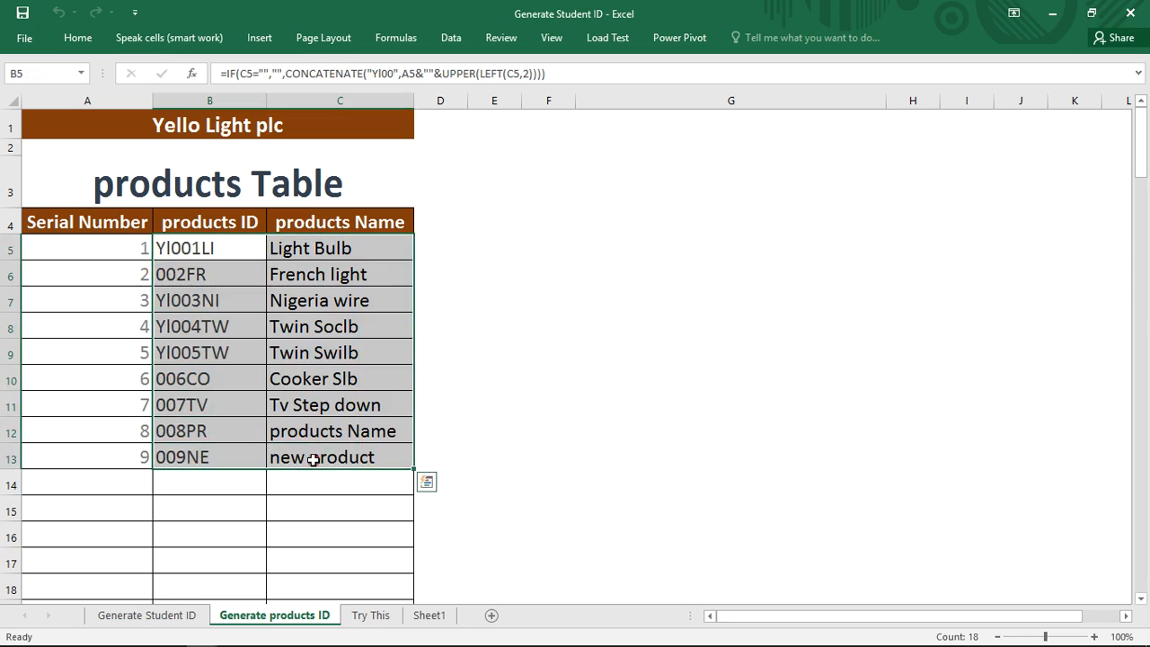
{"action": "left_click", "coordinate": [194, 252]}
{"action": "left_click", "coordinate": [198, 423]}
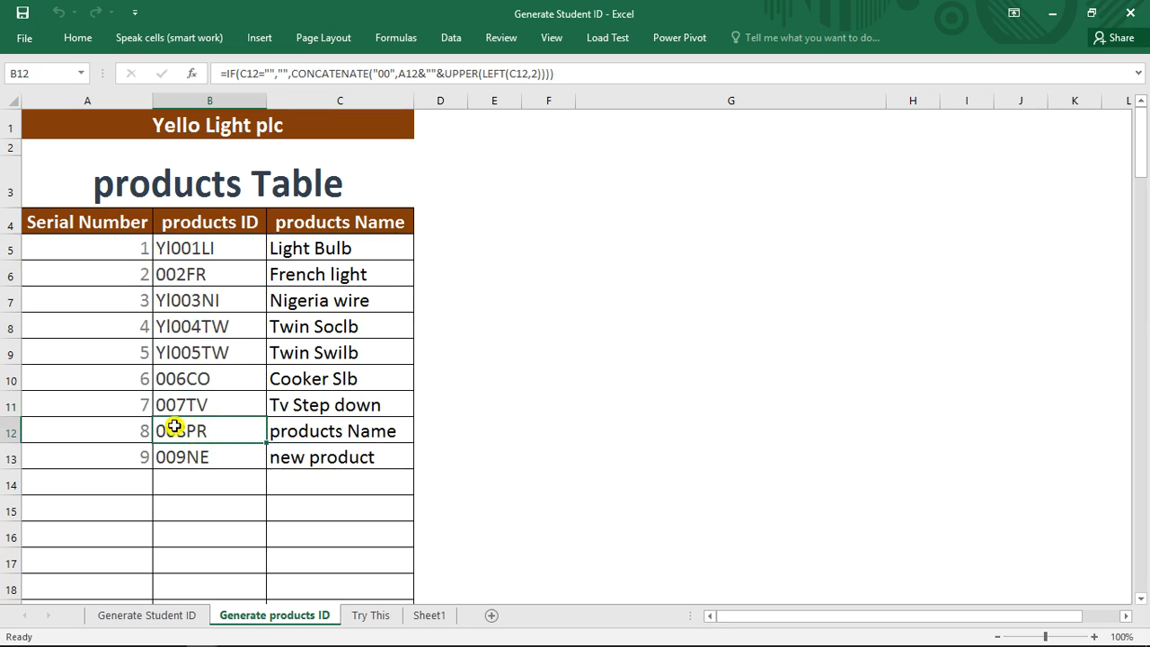
{"action": "left_click", "coordinate": [198, 251]}
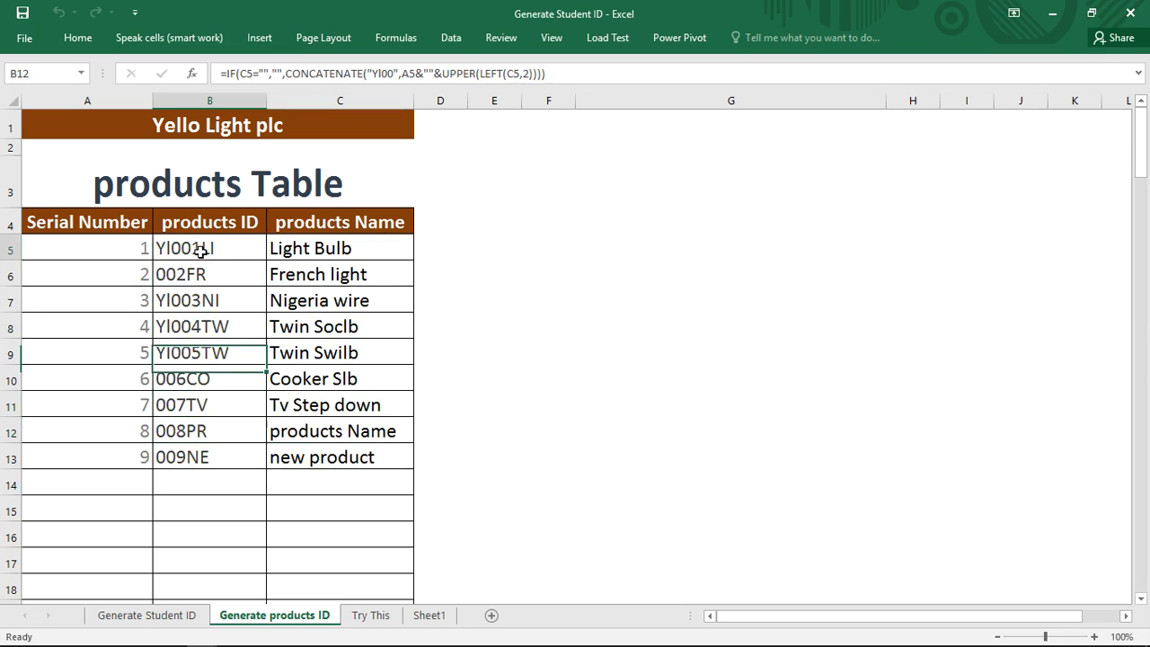
{"action": "double_click", "coordinate": [266, 258]}
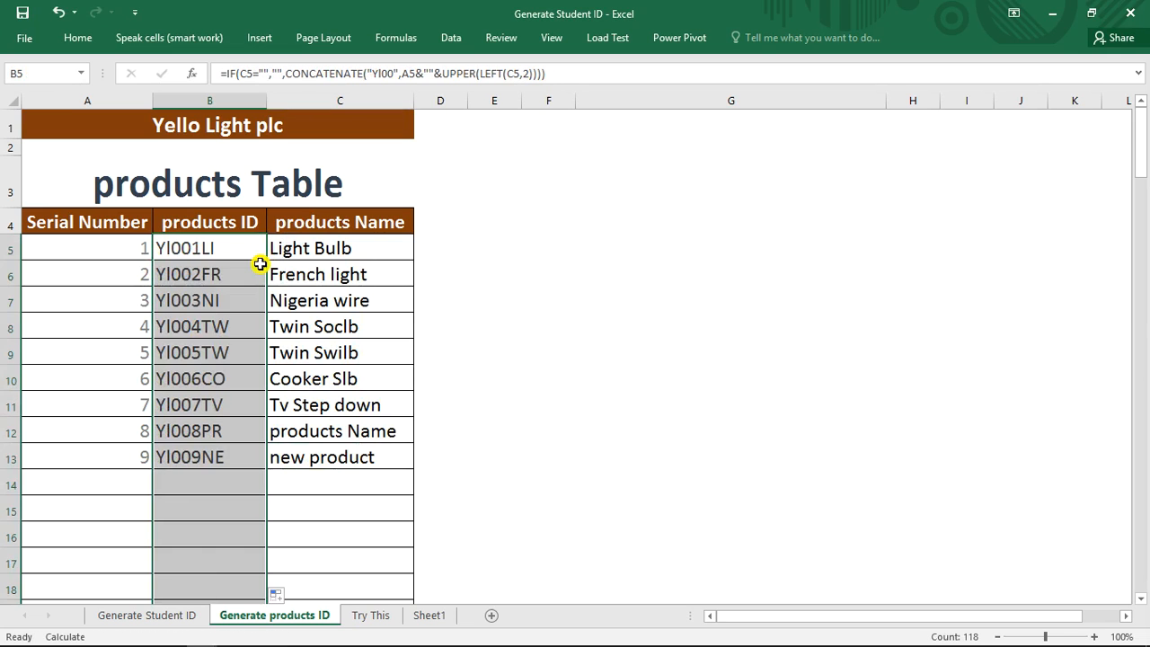
- Add "another product" as the product name in C14 and check the formulas in the products ID column
{"action": "left_click", "coordinate": [295, 484]}
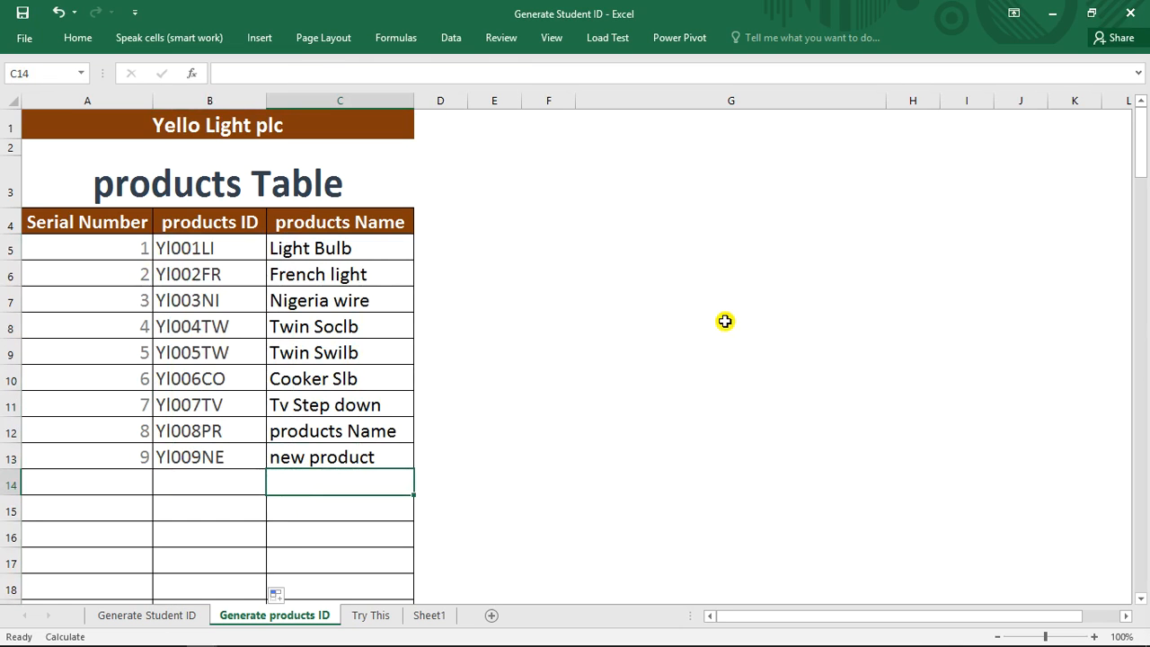
{"action": "type", "text": "another product"}
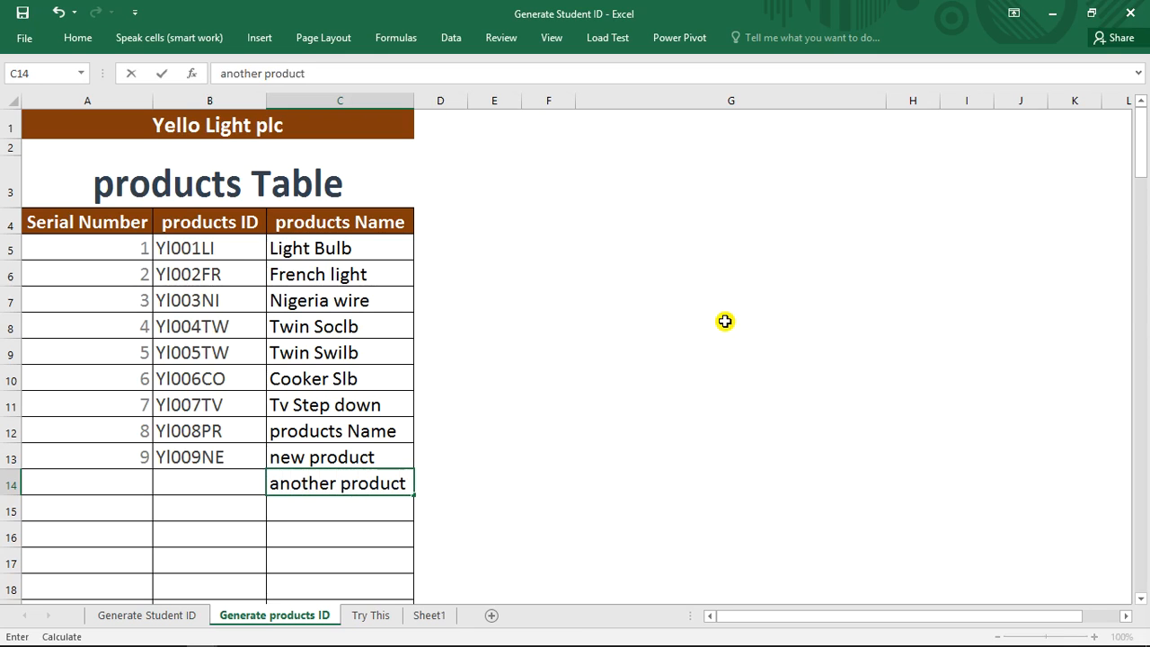
{"action": "key", "text": "Return"}
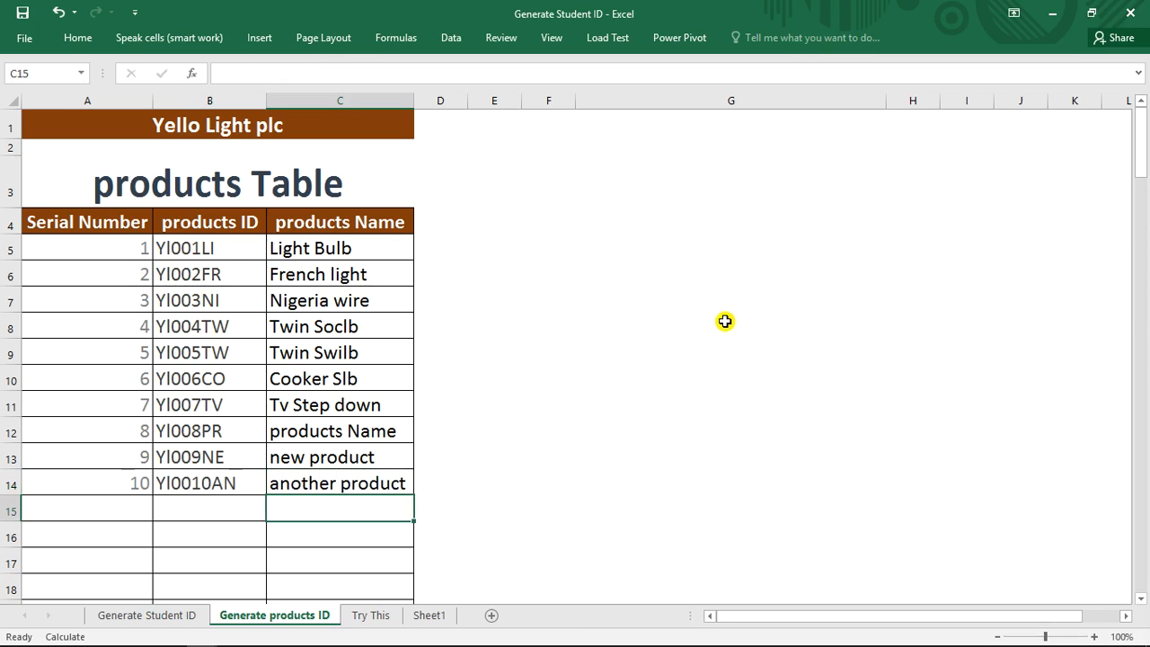
{"action": "left_click", "coordinate": [190, 252]}
{"action": "left_click", "coordinate": [187, 304]}
{"action": "left_click", "coordinate": [186, 371]}
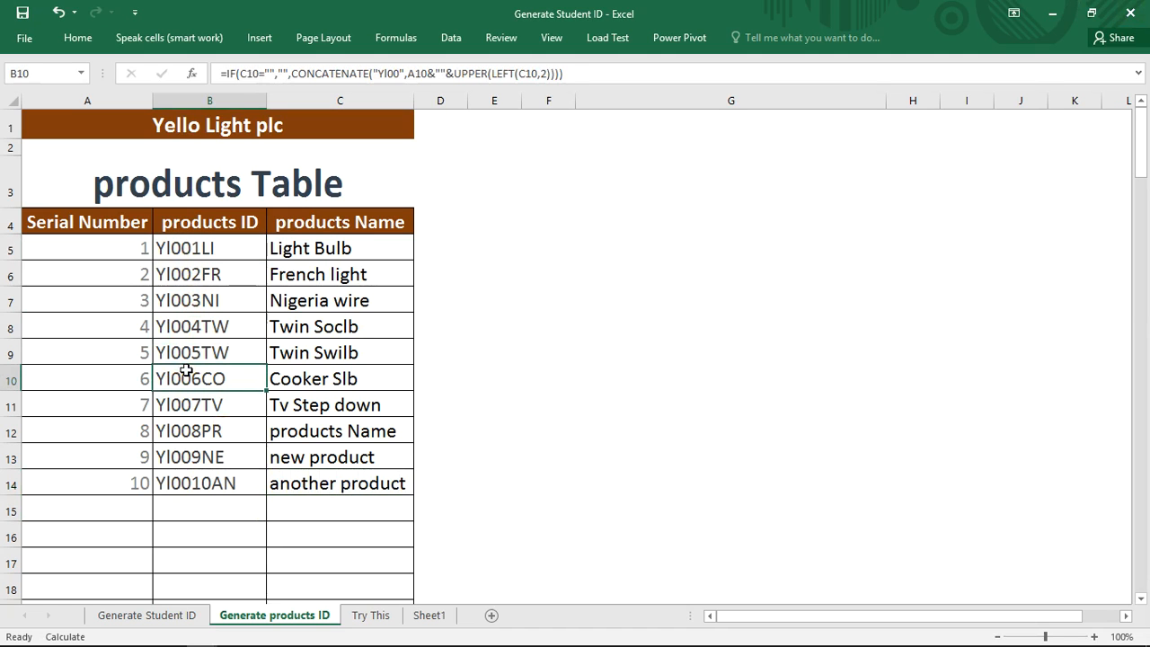
{"action": "left_click", "coordinate": [211, 427]}
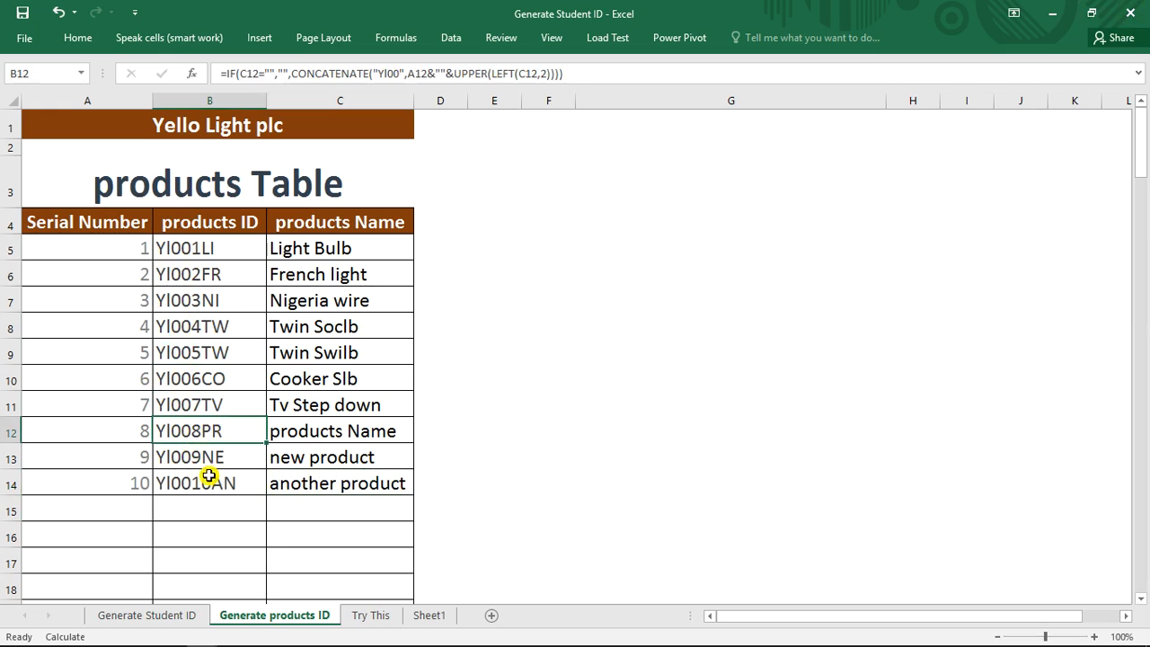
- On the Generate Student ID sheet, enter "studuent id" in C13 as a new entry in the Students column
{"action": "left_click", "coordinate": [135, 618]}
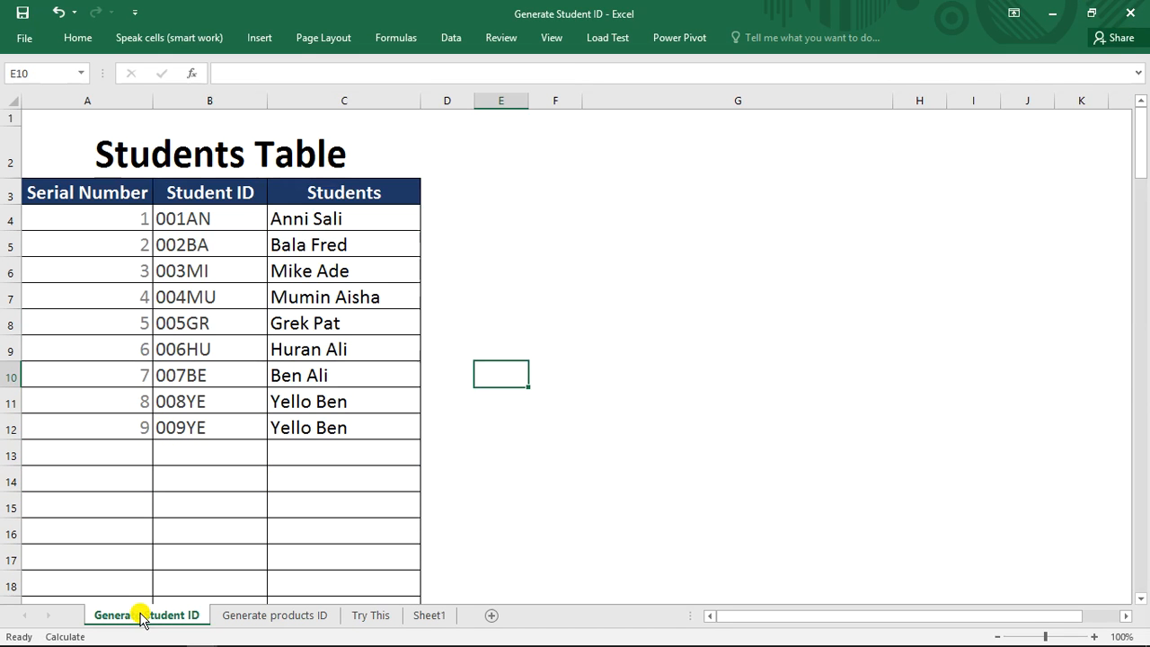
{"action": "left_click", "coordinate": [282, 456]}
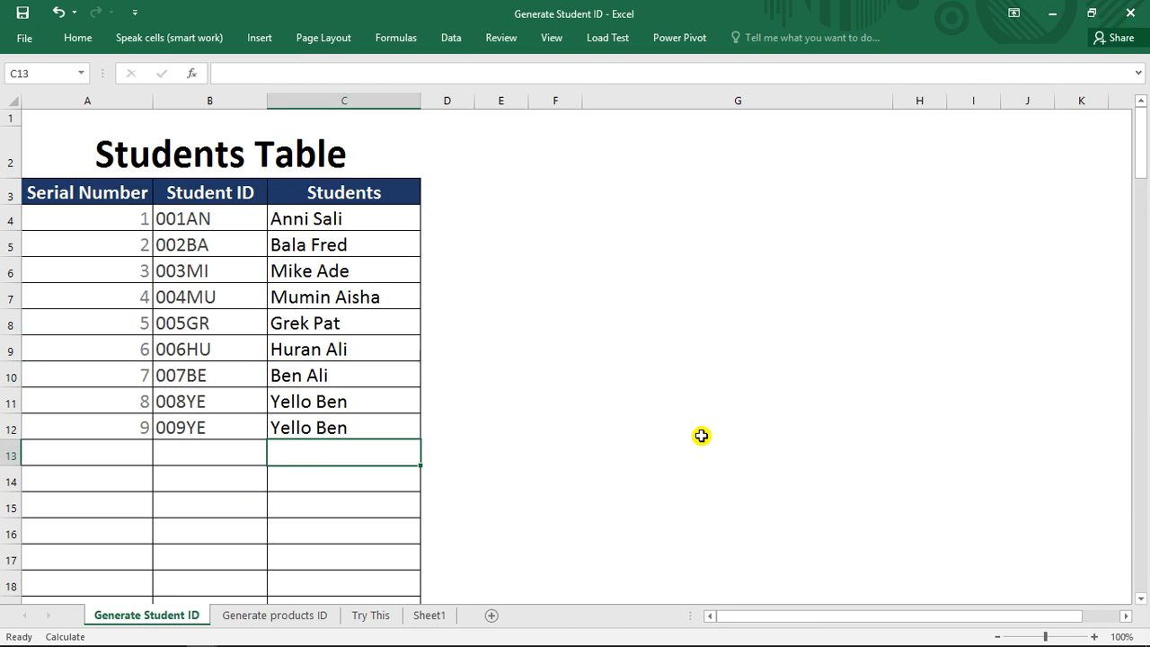
{"action": "type", "text": "studuent id"}
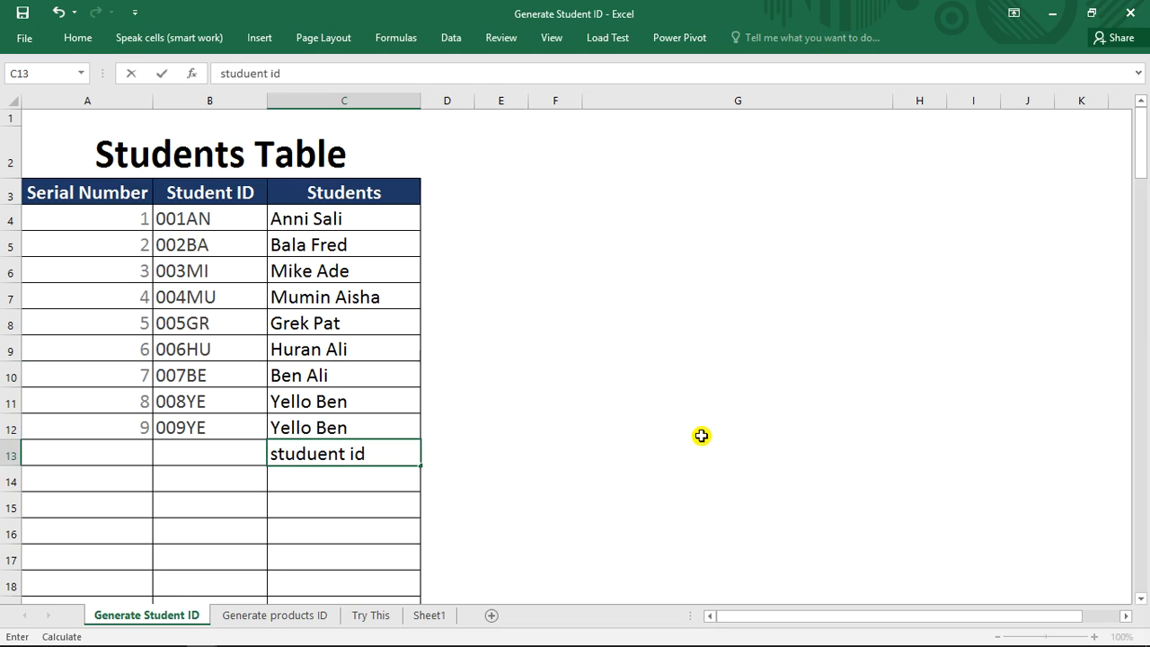
{"action": "key", "text": "Return"}
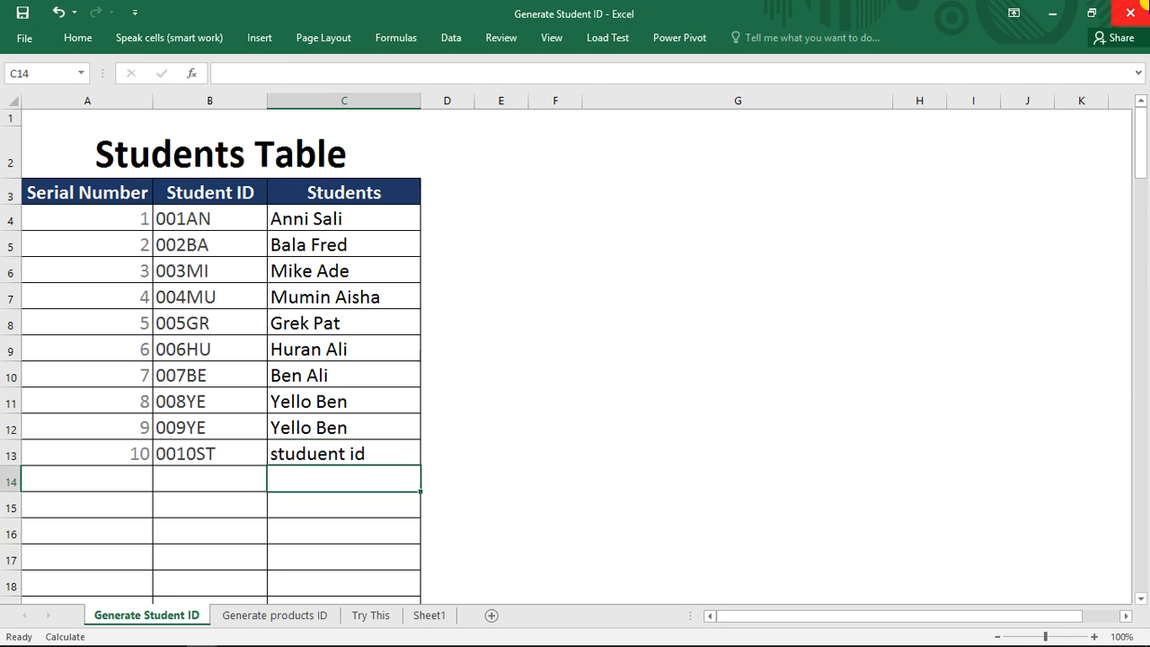
{"action": "left_click", "coordinate": [112, 224]}
{"action": "left_click_drag", "start_coordinate": [113, 223], "coordinate": [236, 474]}
{"action": "left_click", "coordinate": [166, 220]}
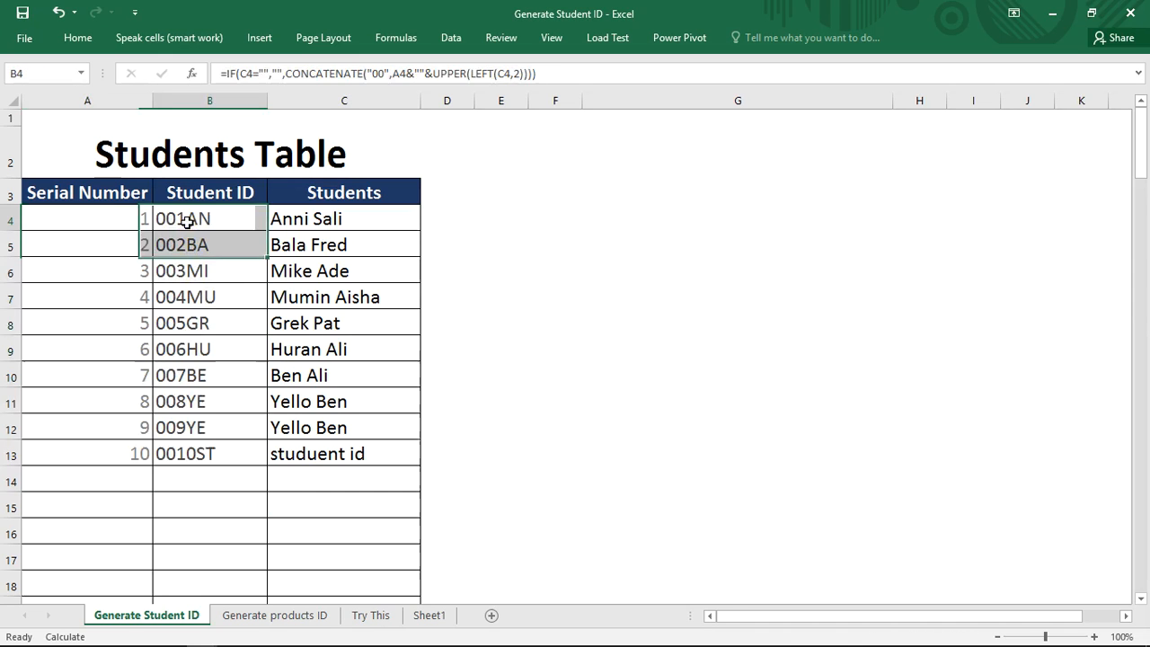
{"action": "left_click", "coordinate": [105, 220]}
{"action": "left_click", "coordinate": [309, 224]}
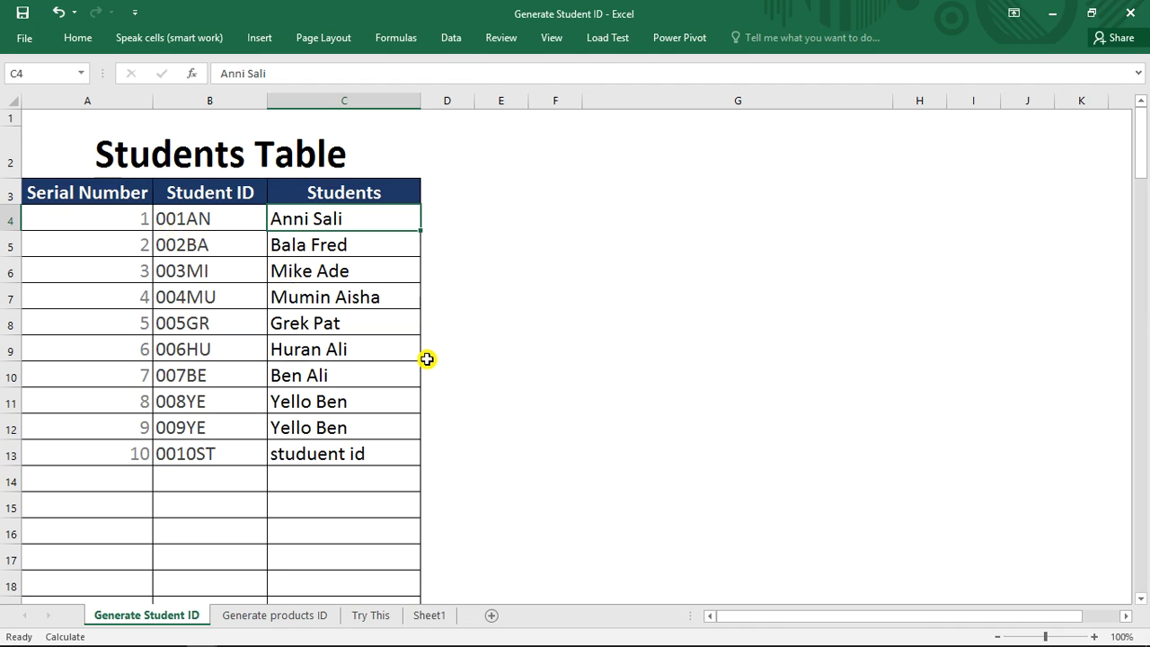
{"action": "left_click", "coordinate": [607, 633]}
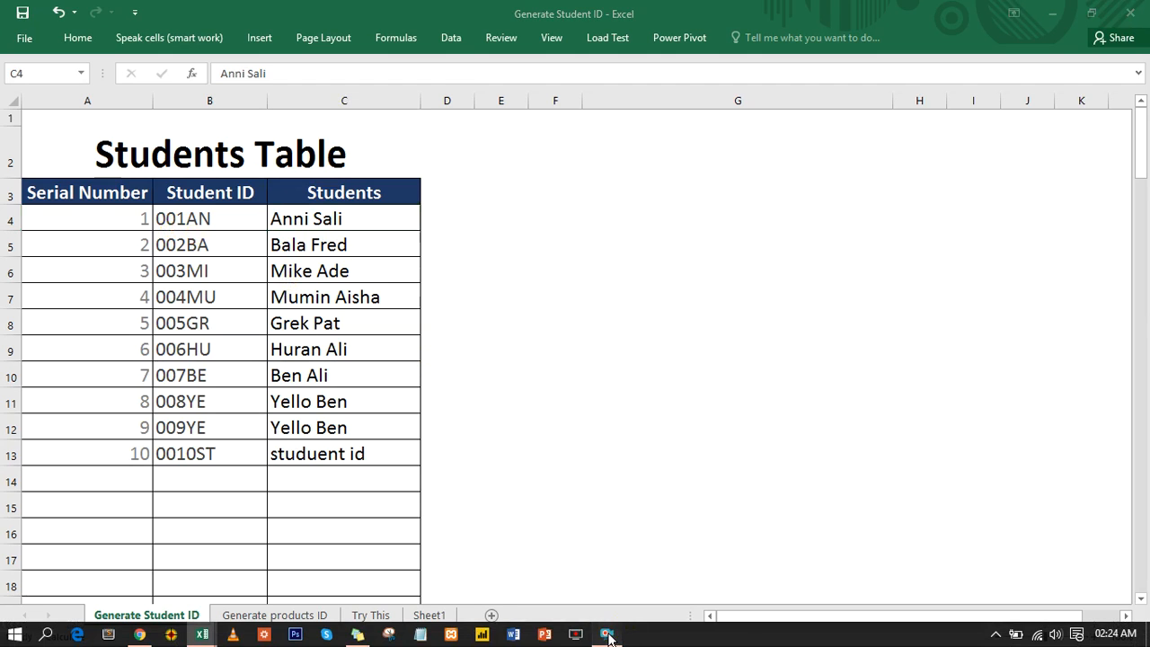